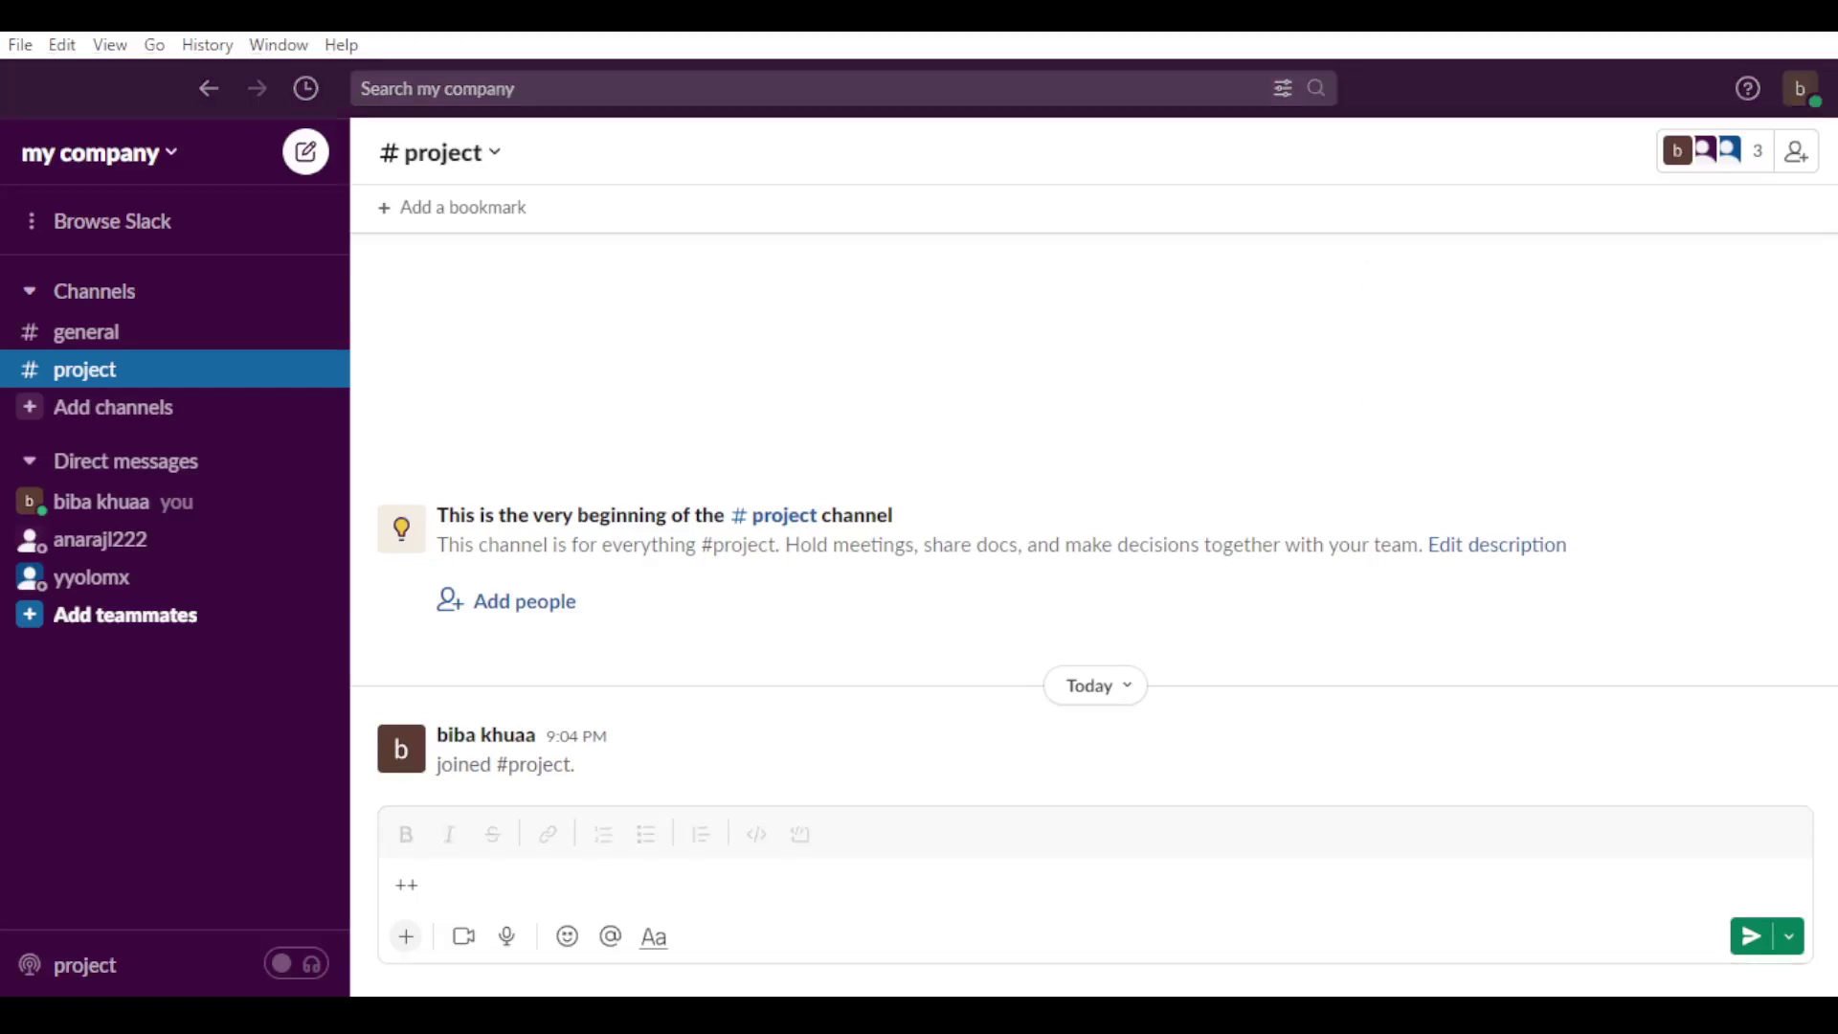
# - Clear the unsent draft from the #project channel's message field and open the #general channel
pyautogui.click(1464, 373)
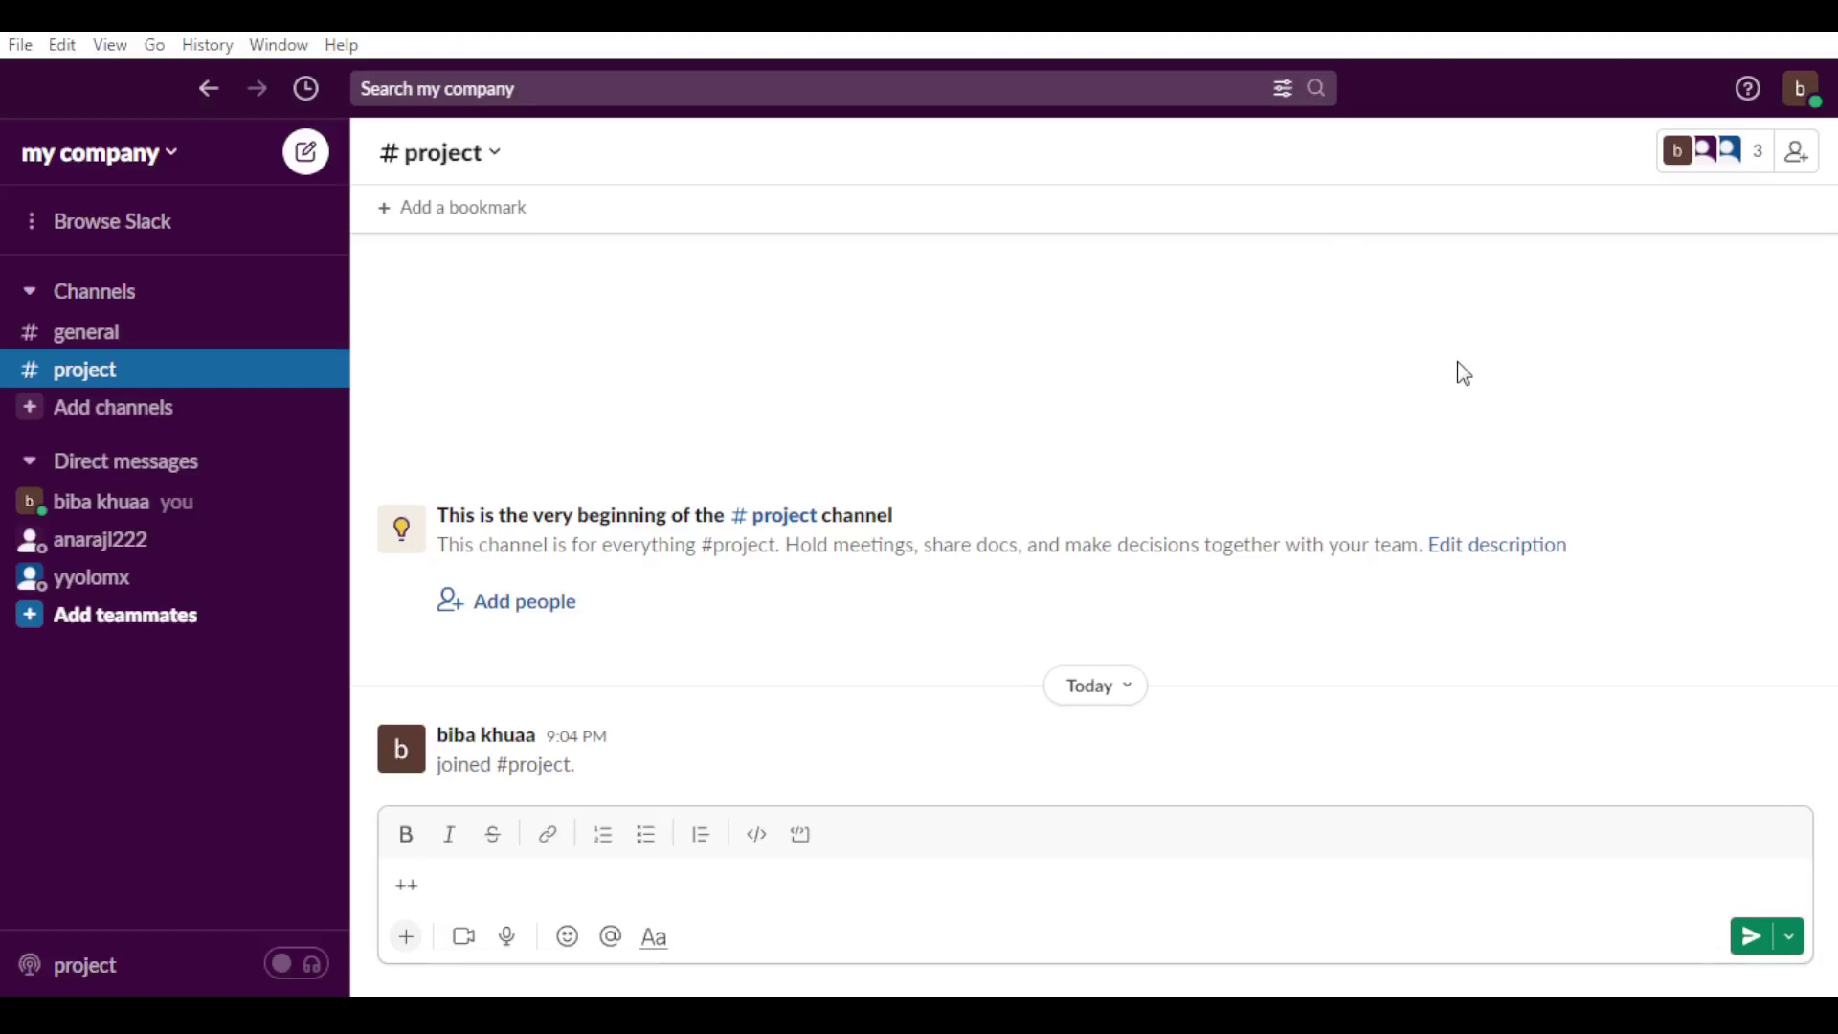
pyautogui.press('BackSpace')
pyautogui.press('BackSpace')
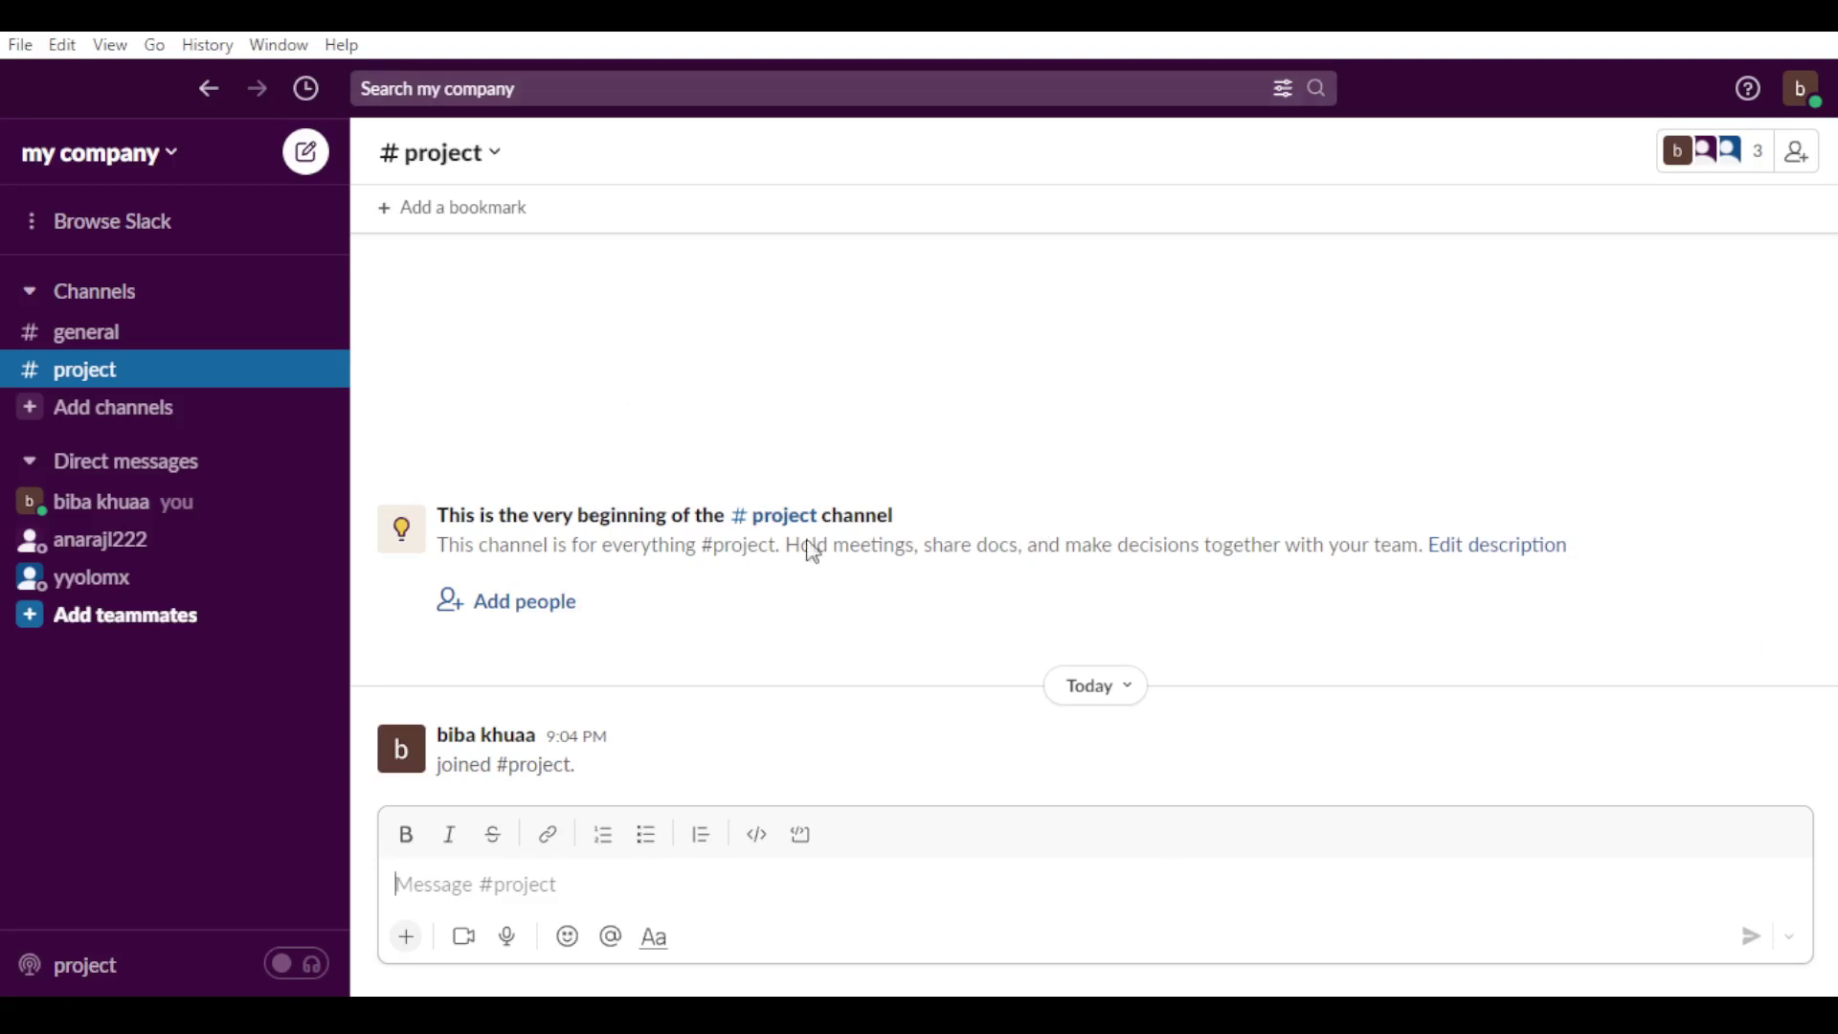
pyautogui.click(165, 337)
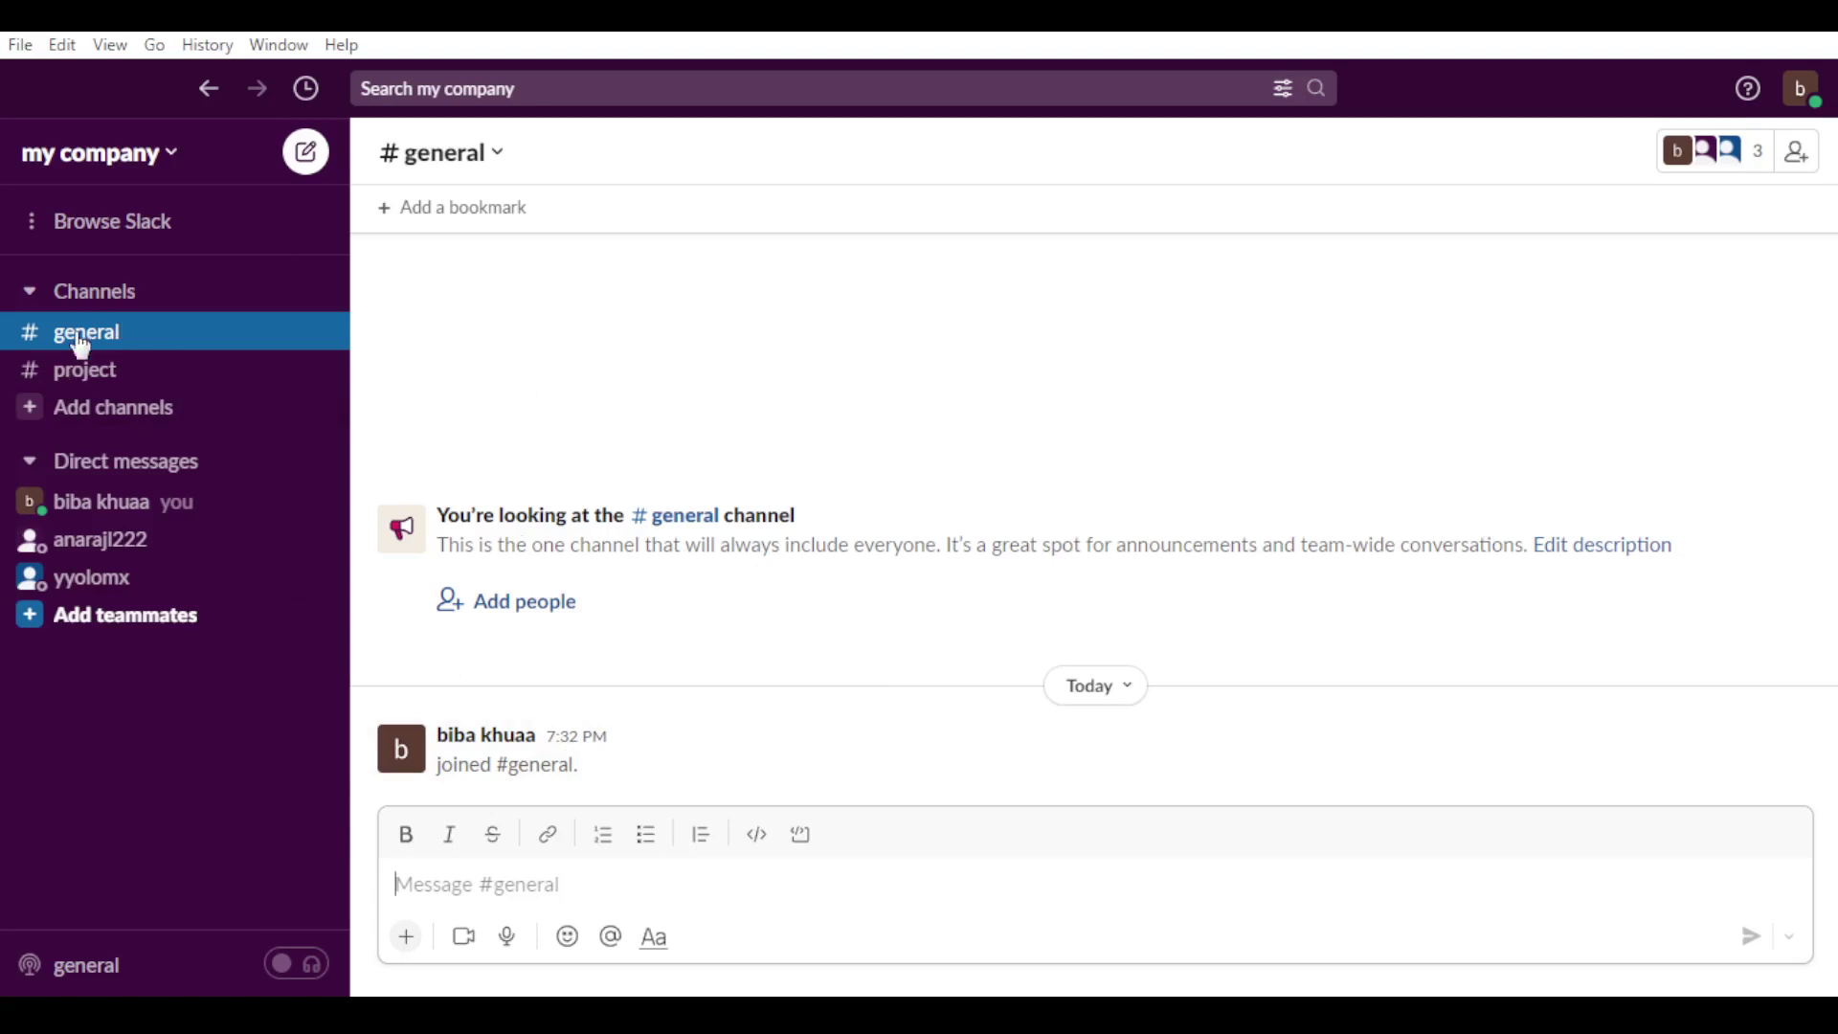
# - Start a new channel named "test" with the description "just testing channel"
pyautogui.click(31, 414)
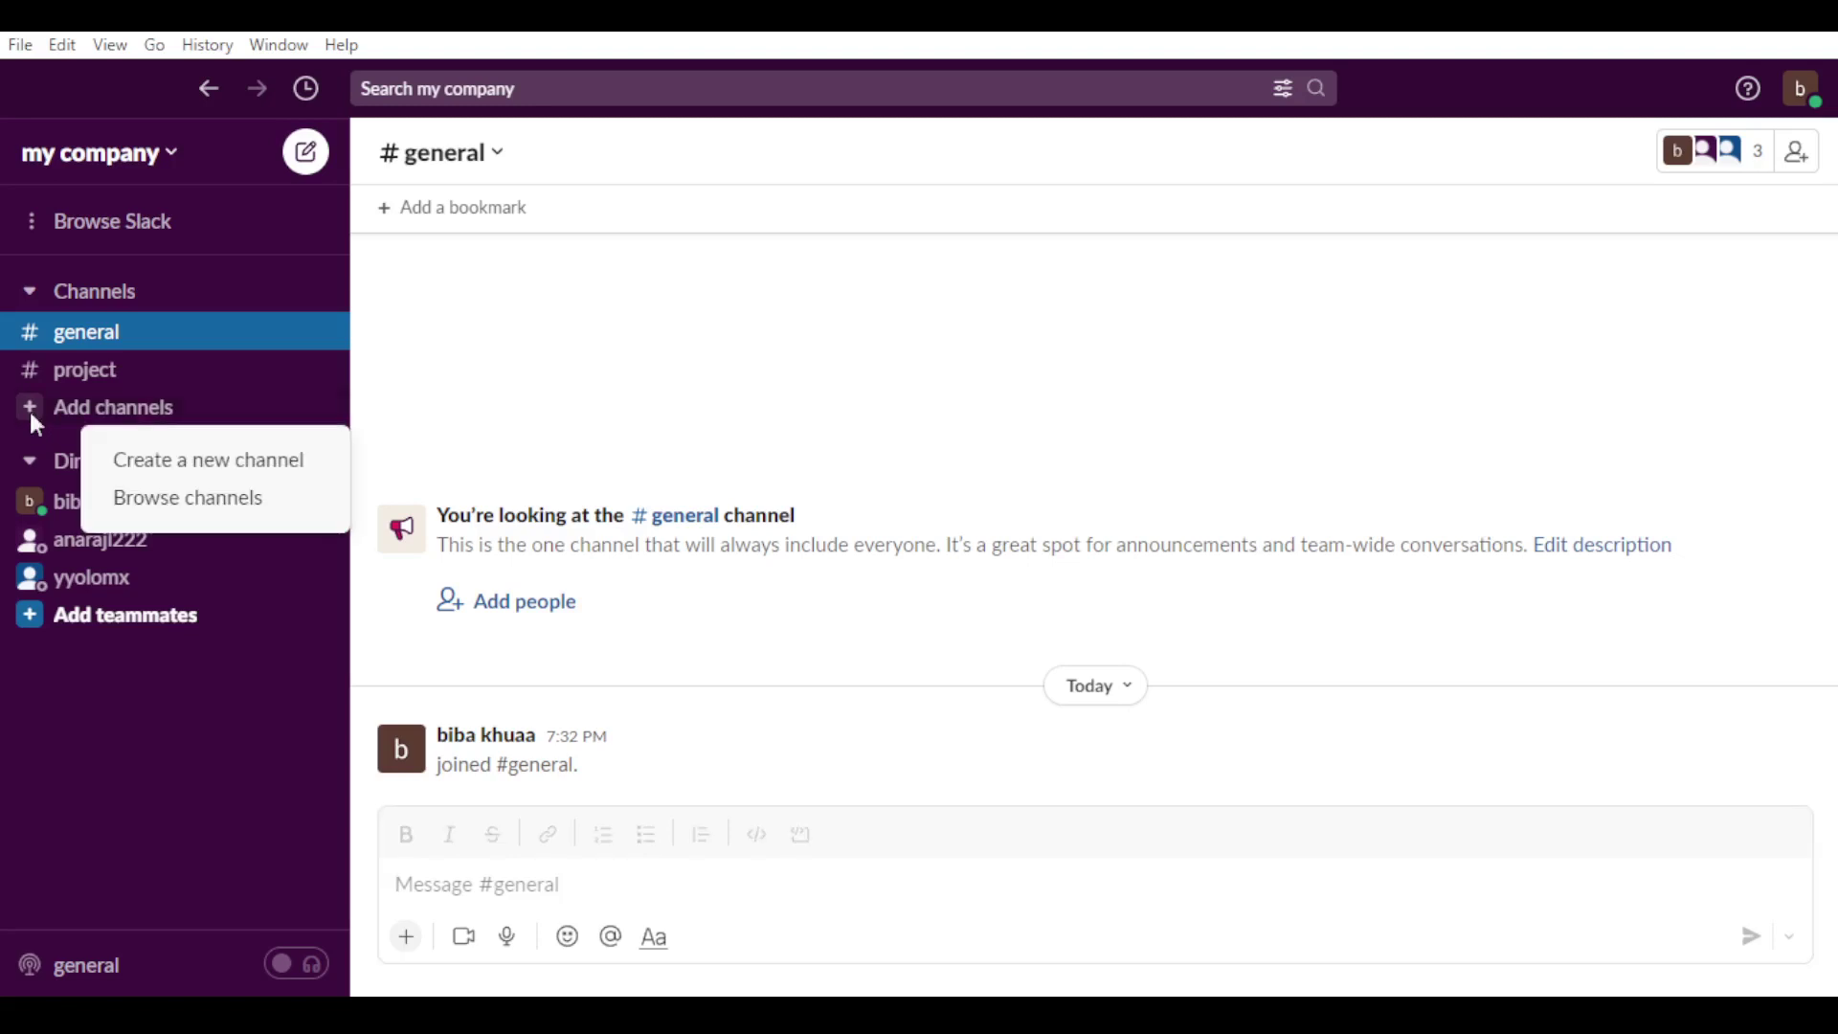
pyautogui.click(142, 473)
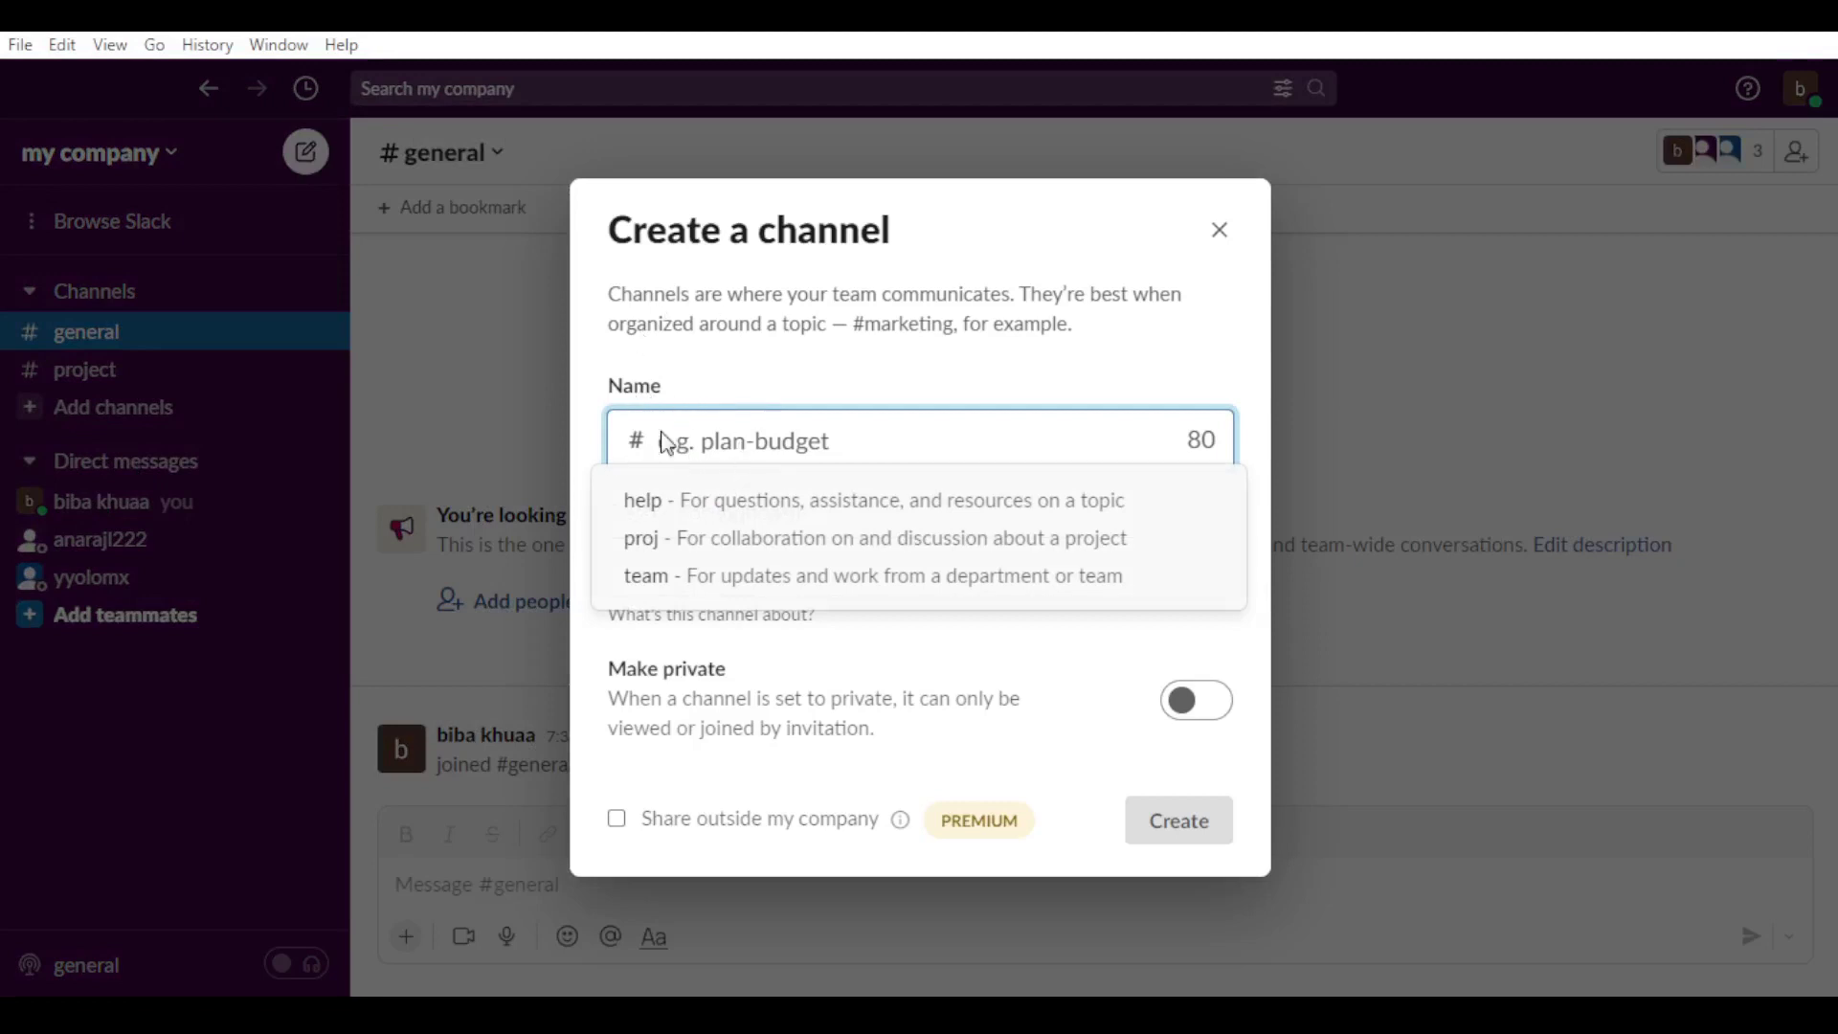
pyautogui.write('test')
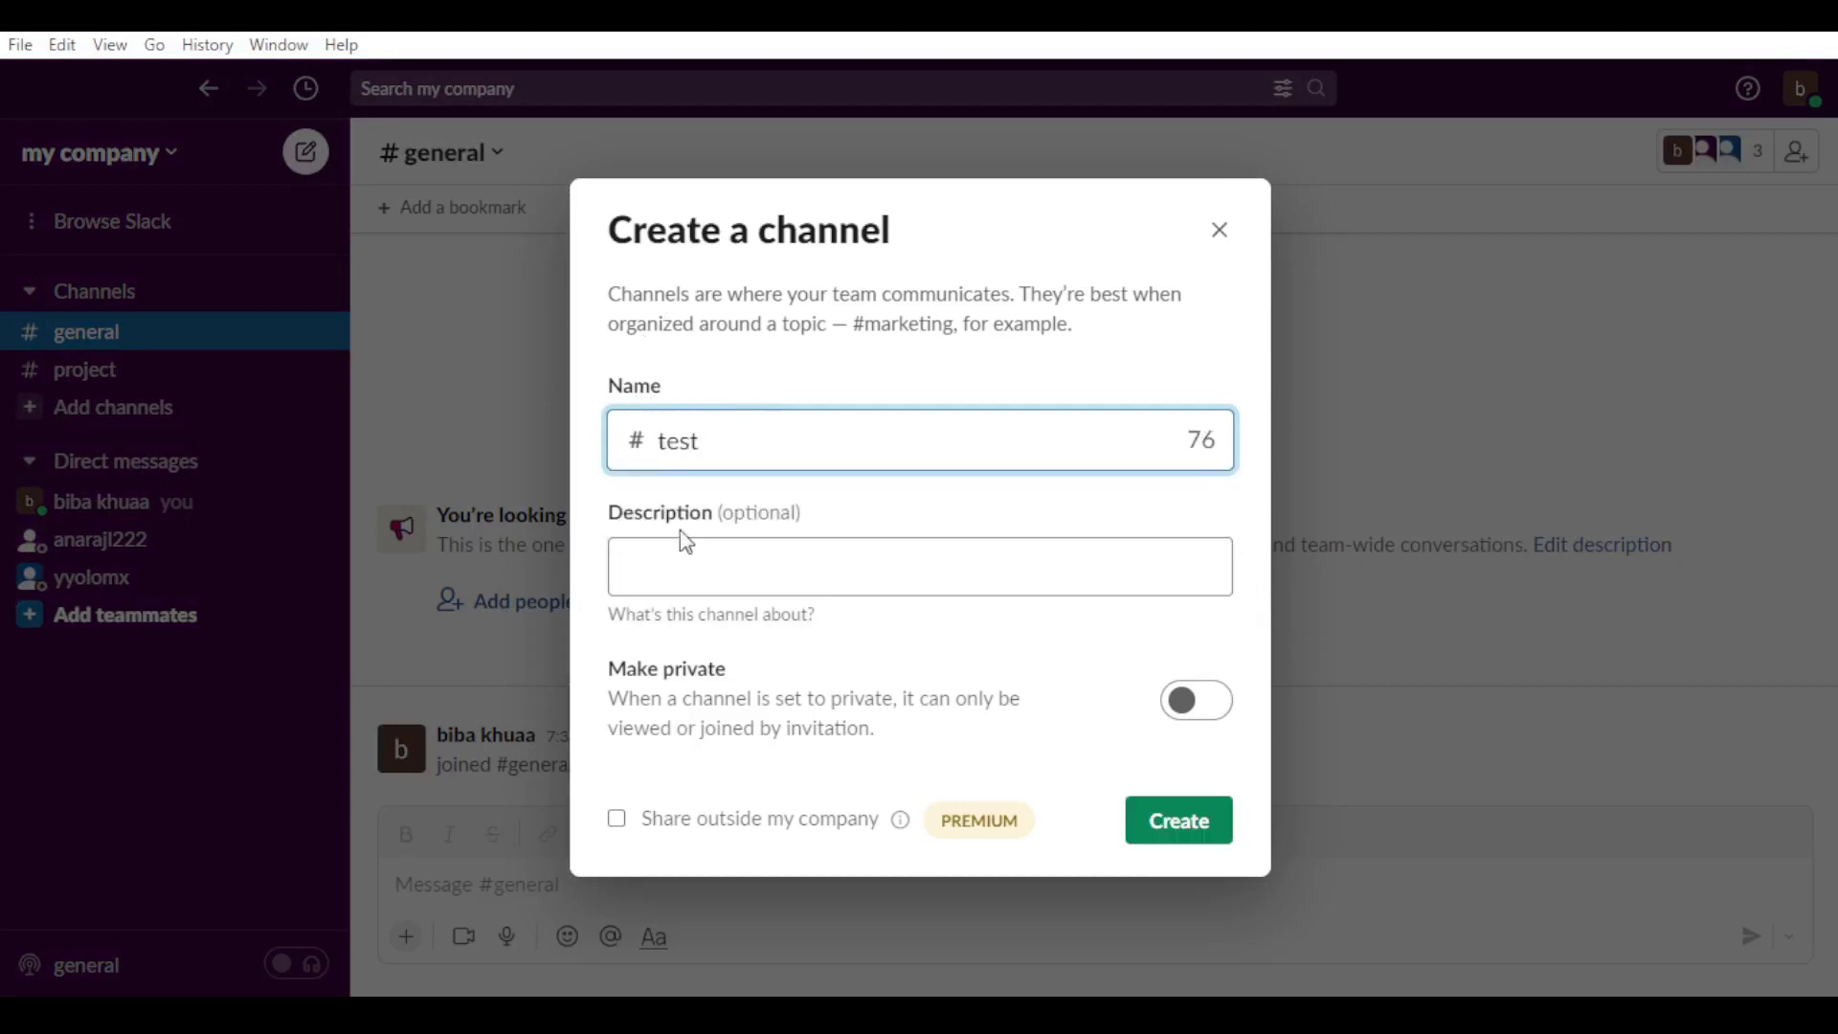
pyautogui.click(713, 582)
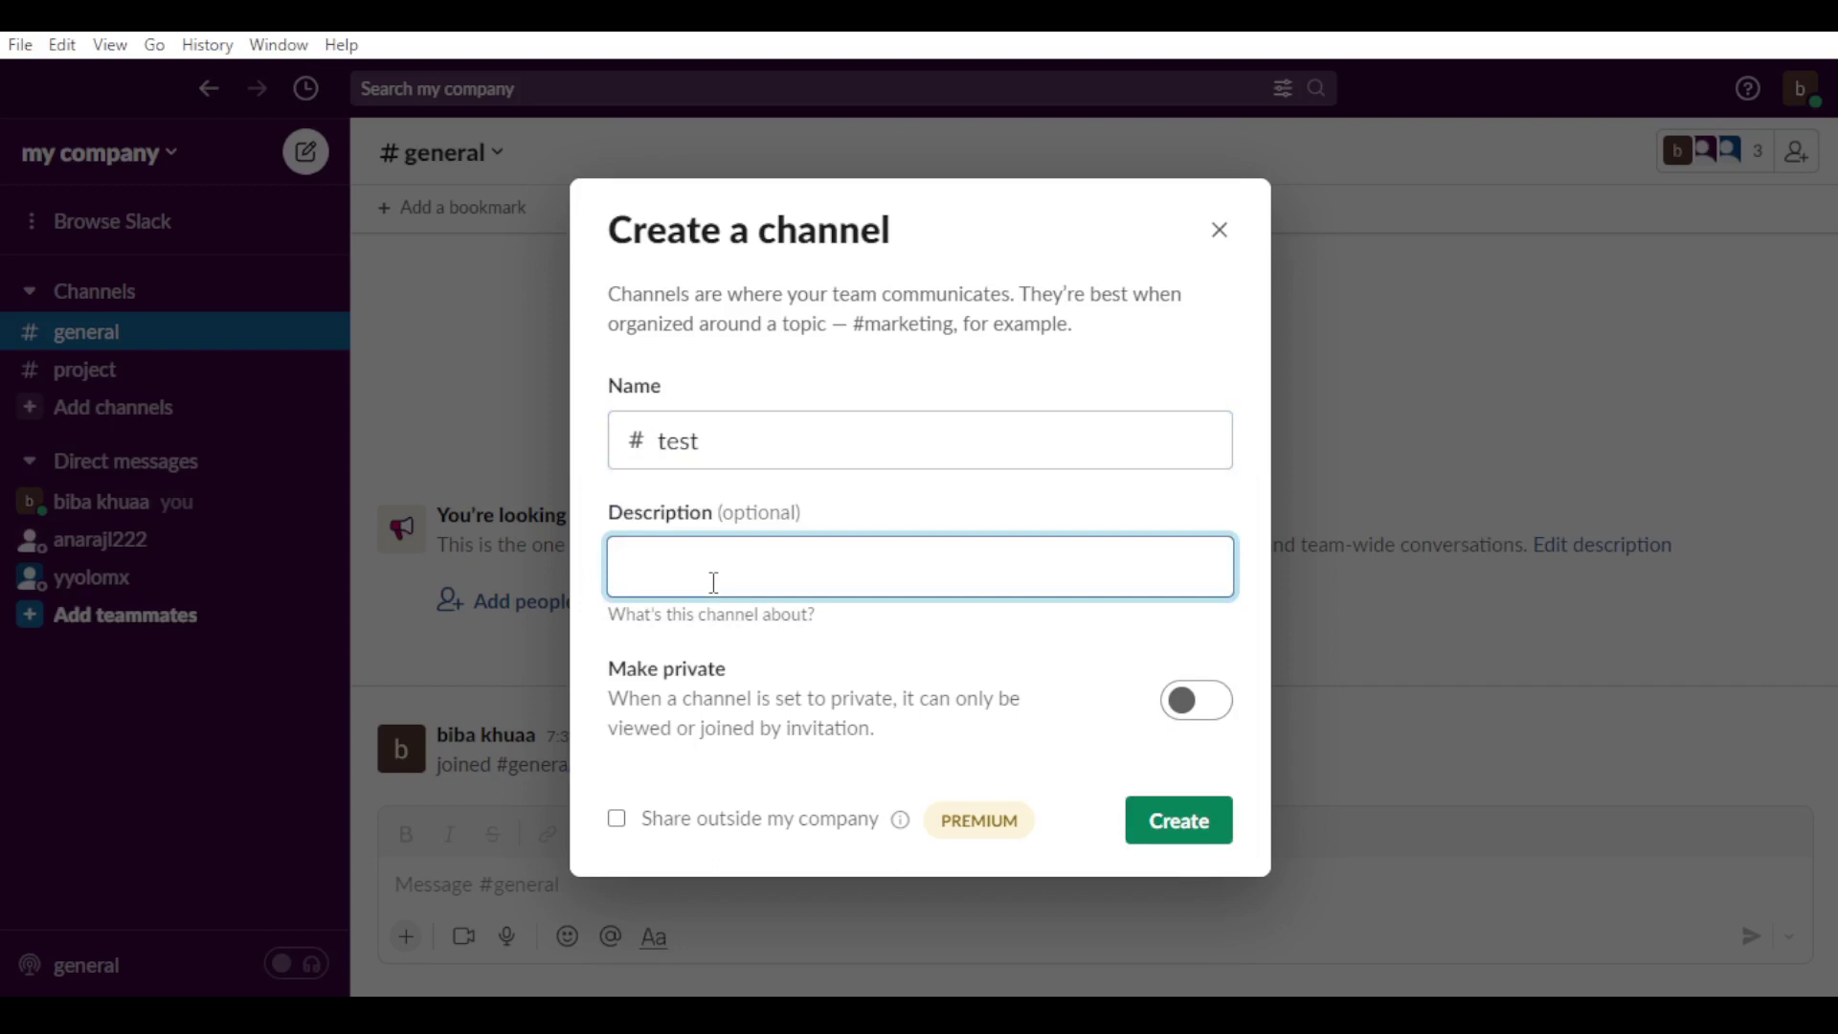
pyautogui.write('just testing channel')
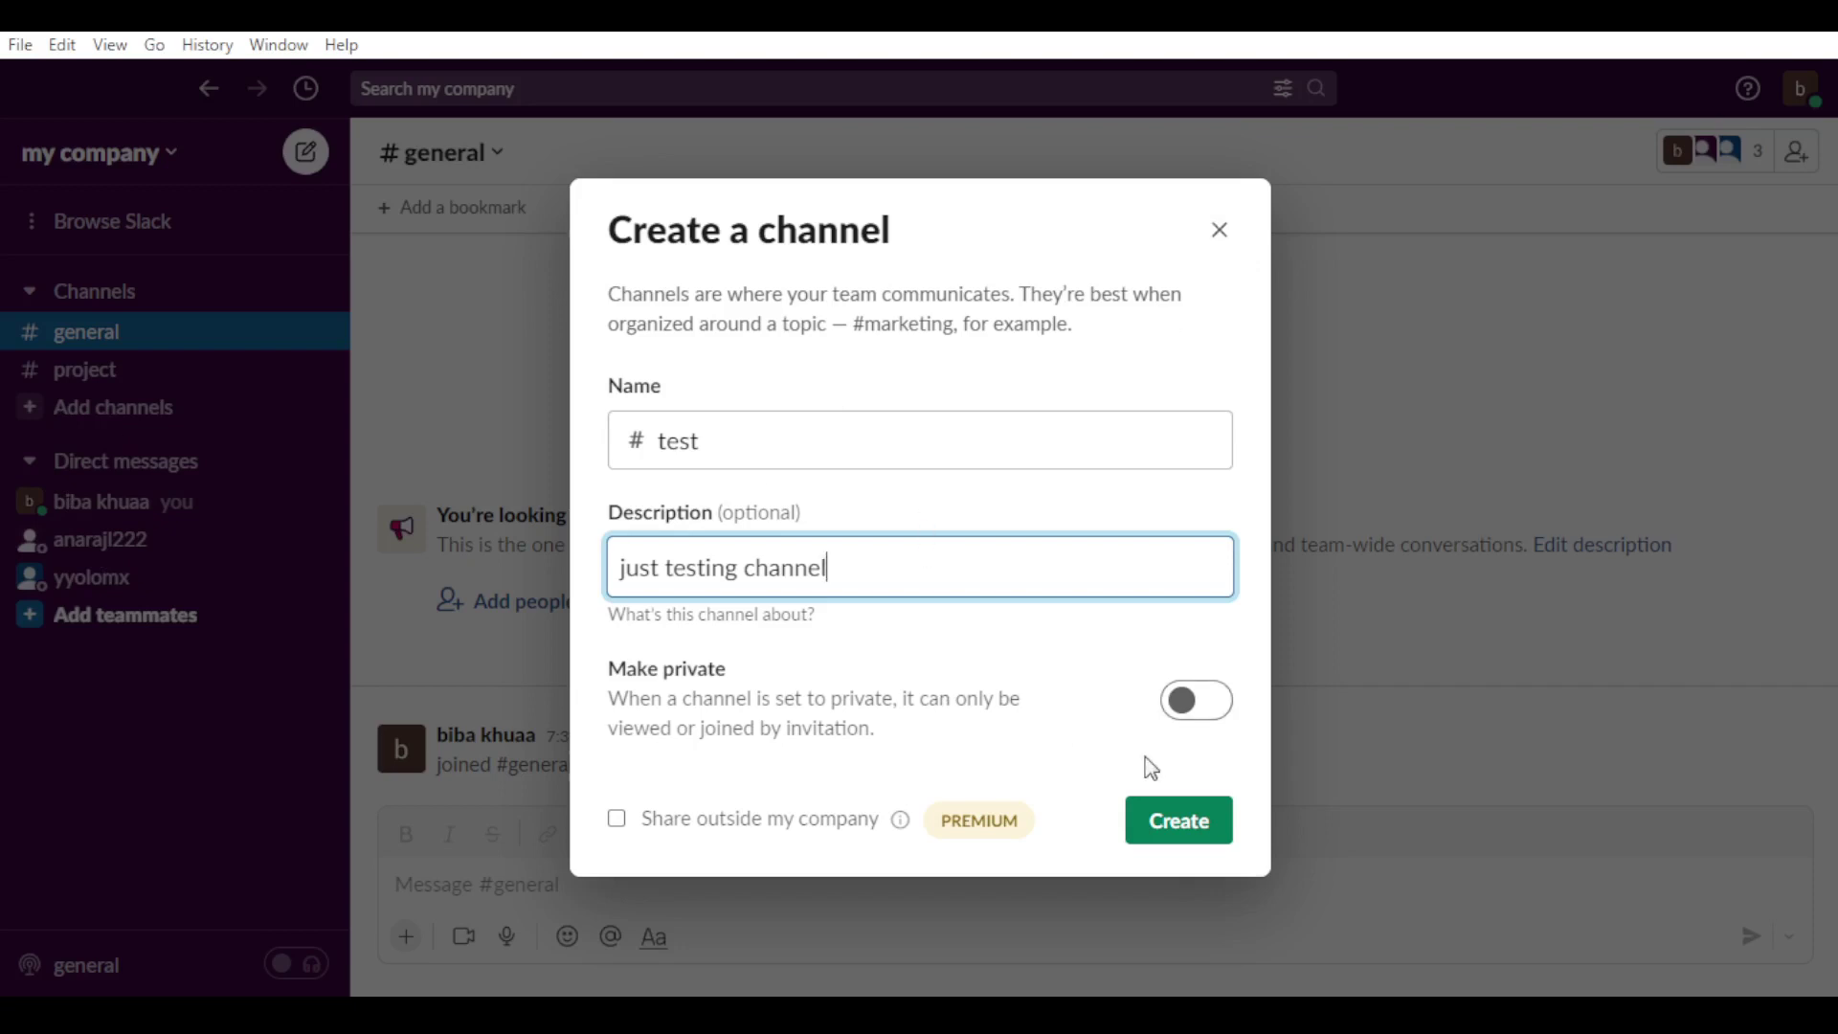
# - Make the new channel private and create it, skipping adding people and dismissing the tip
pyautogui.click(1208, 700)
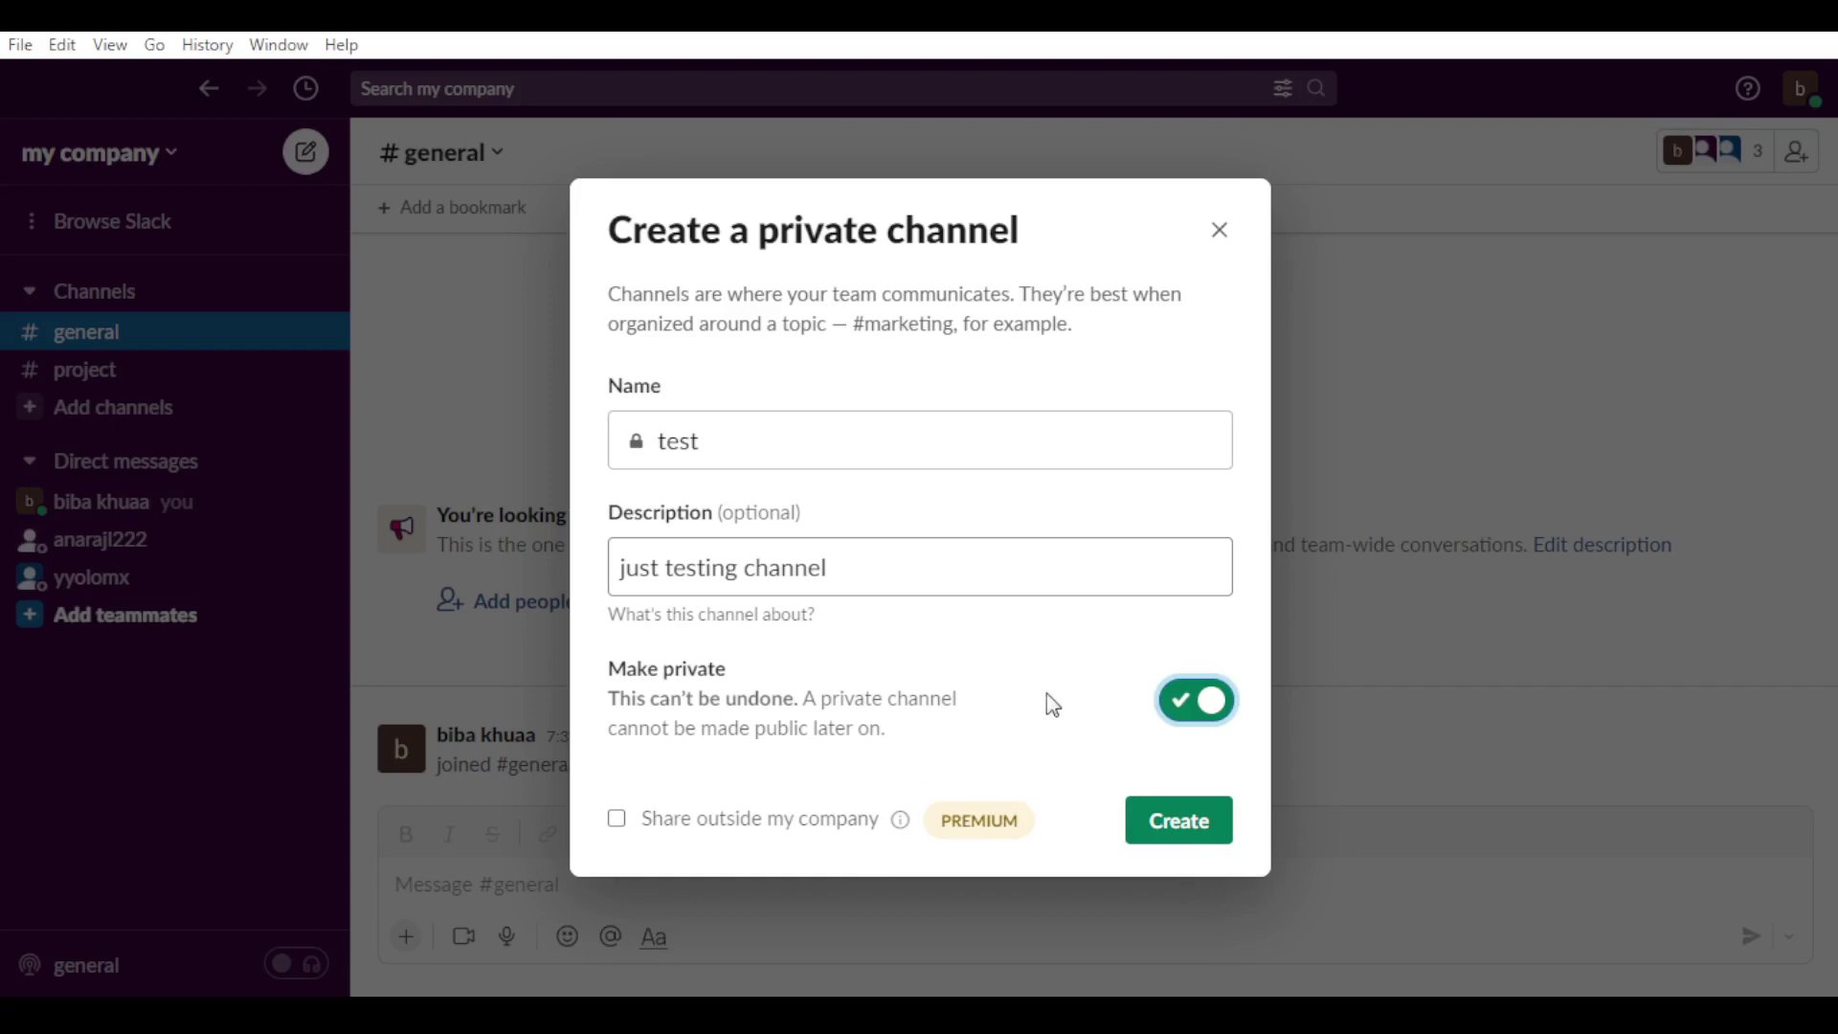
pyautogui.click(1177, 823)
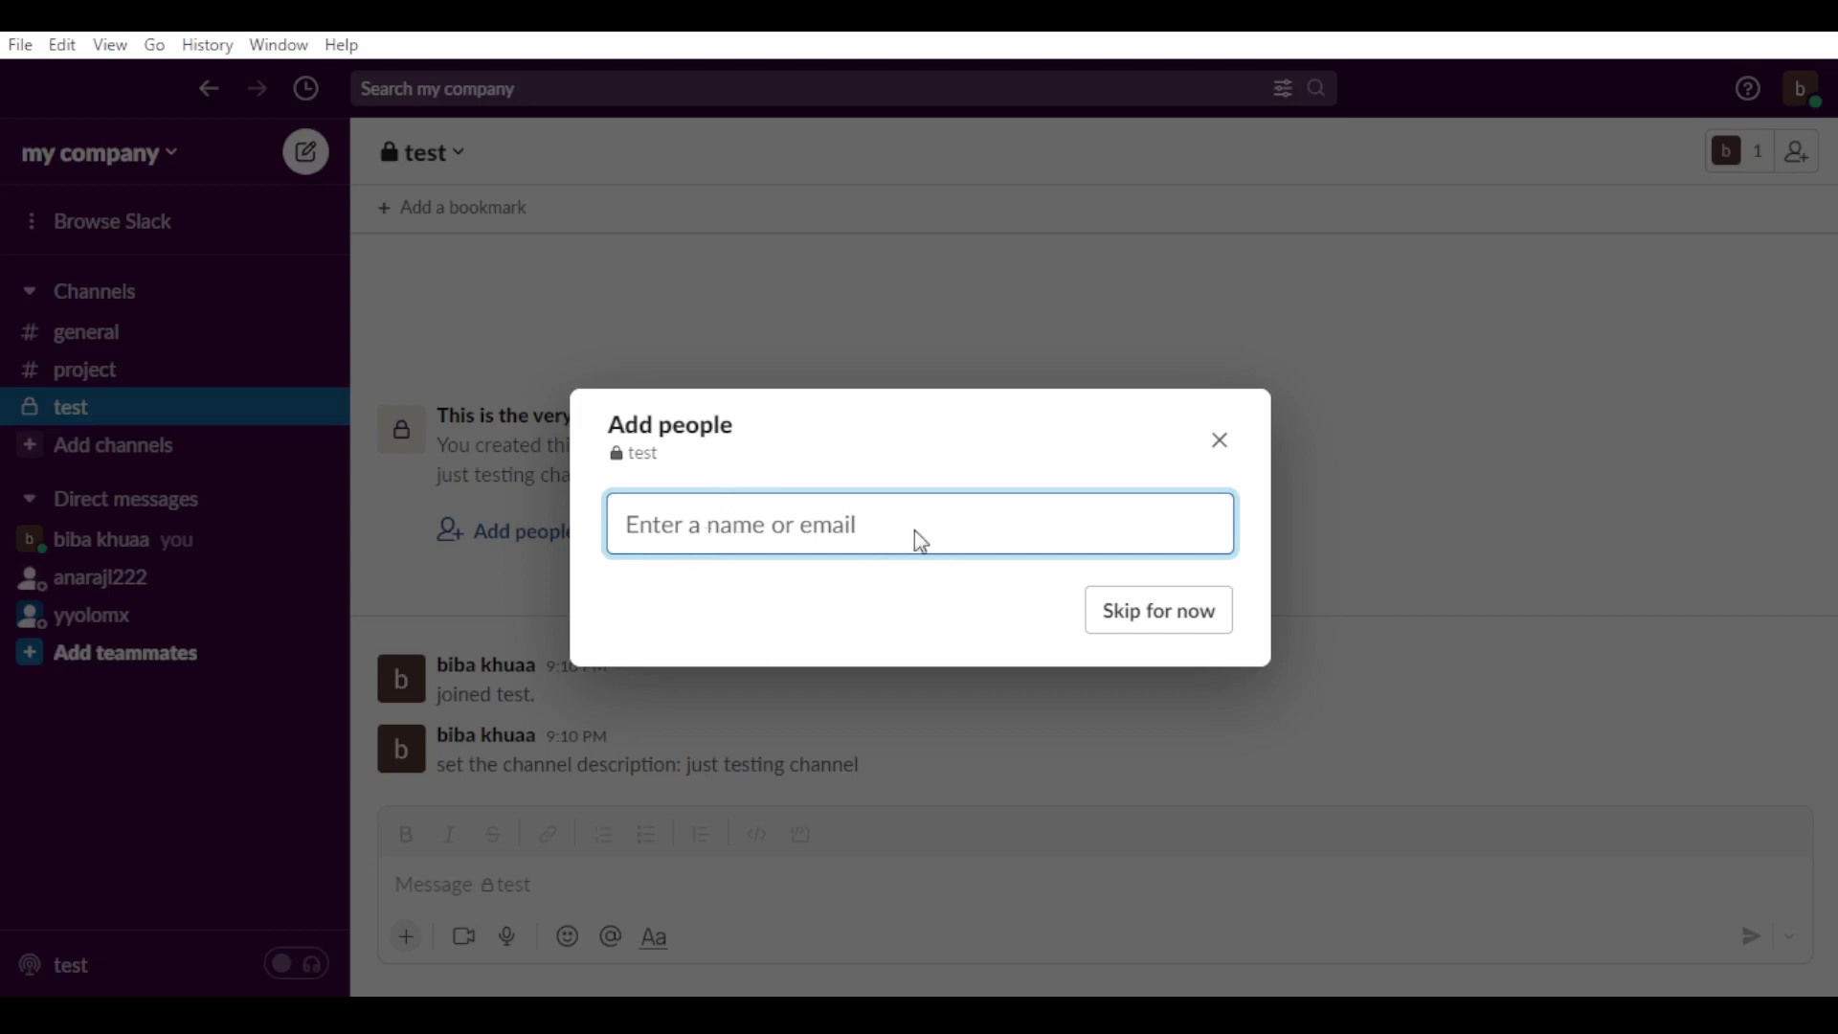
pyautogui.click(1163, 627)
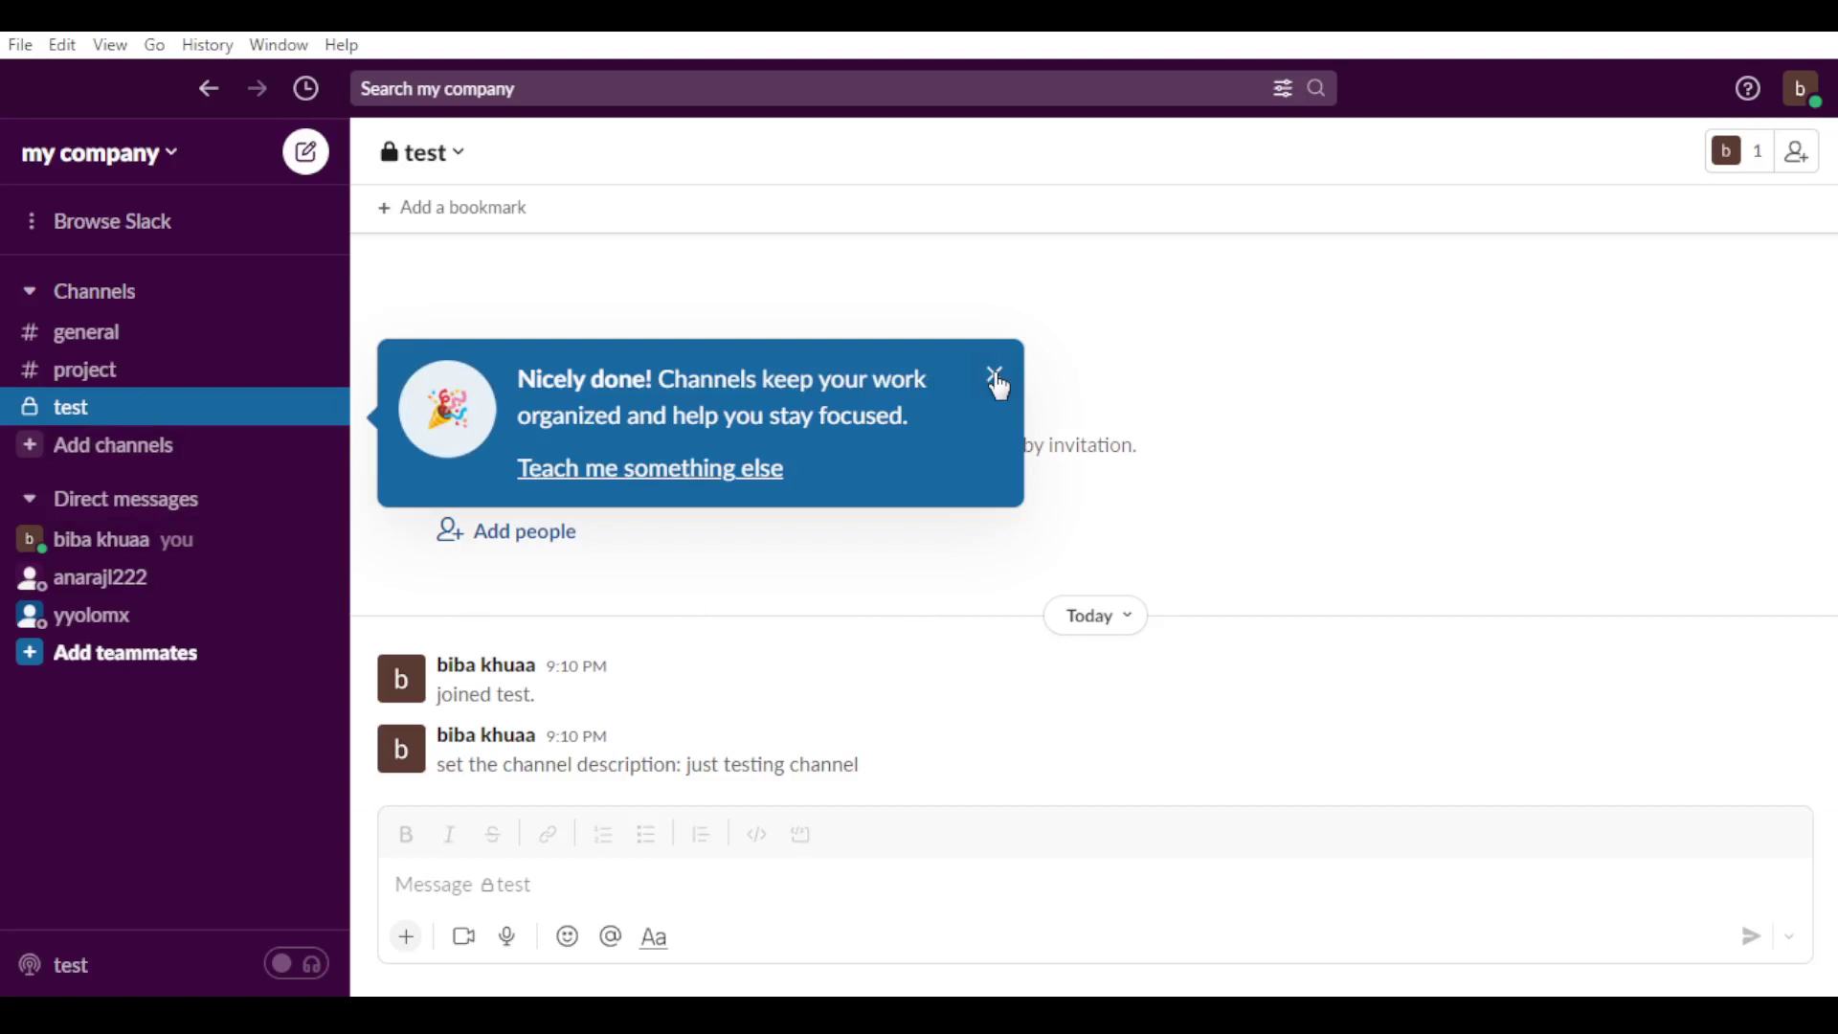
pyautogui.click(996, 379)
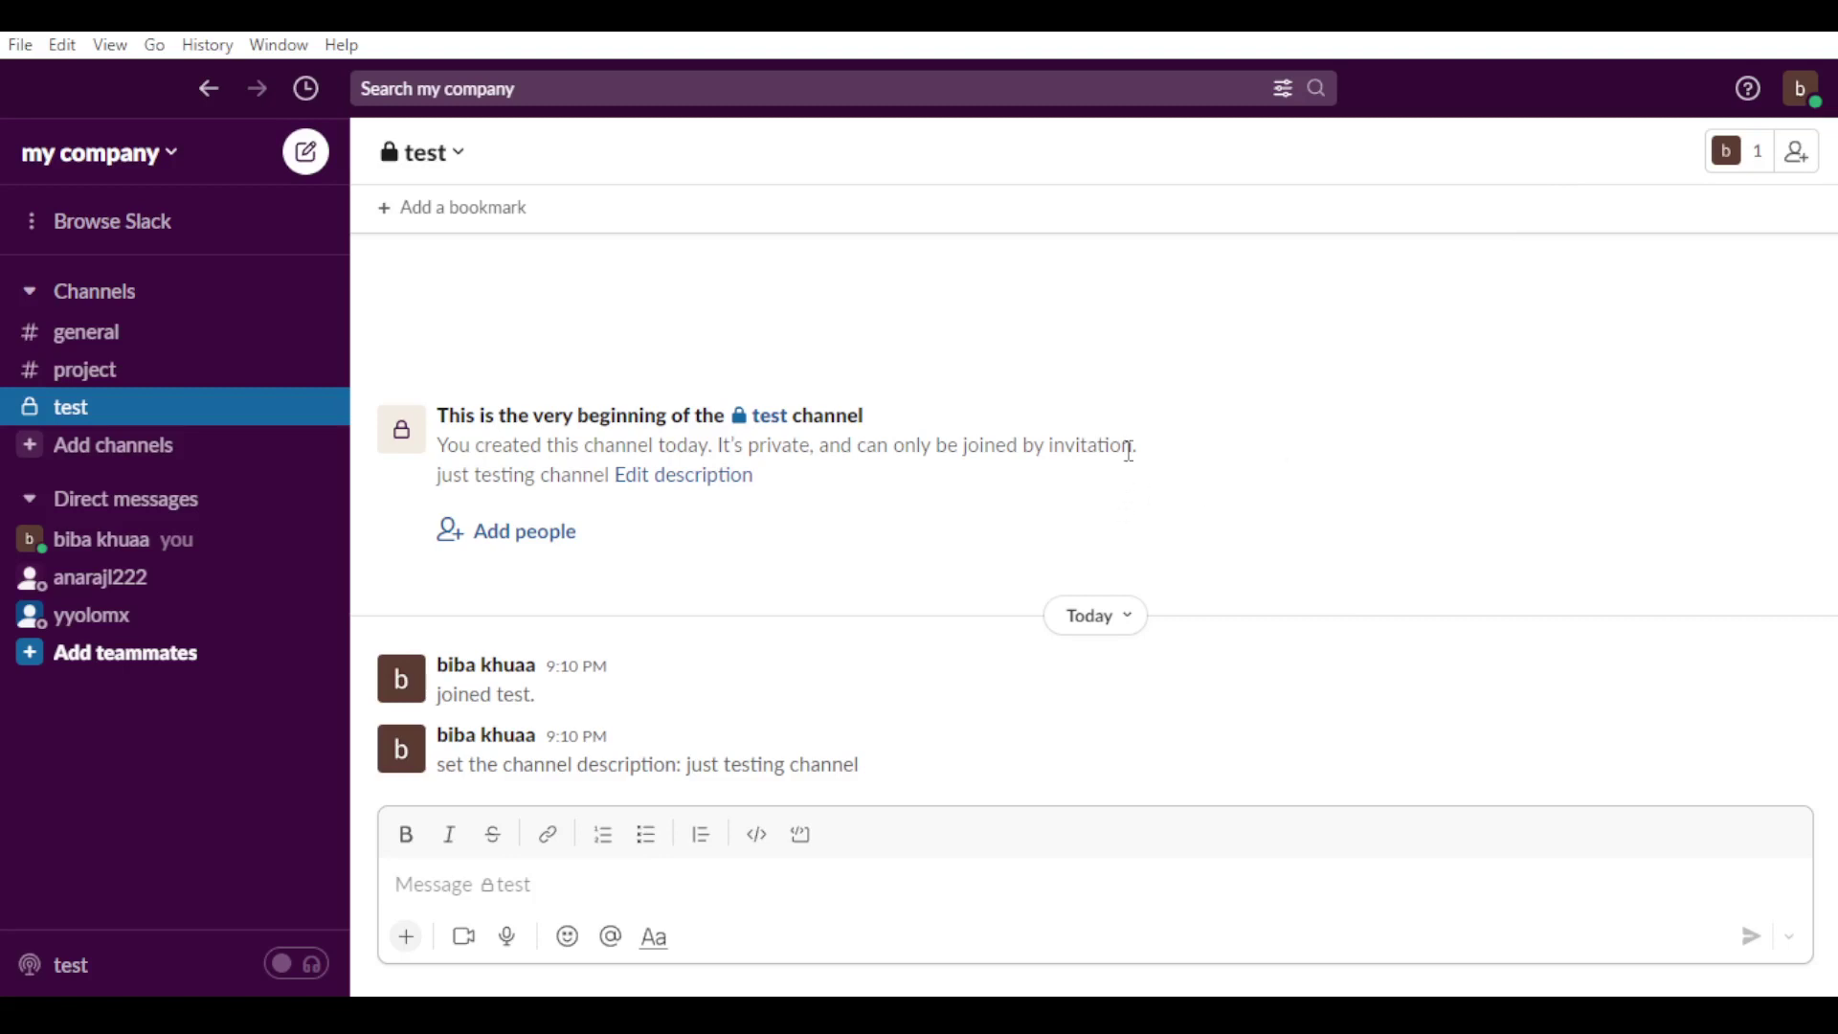
pyautogui.write('--')
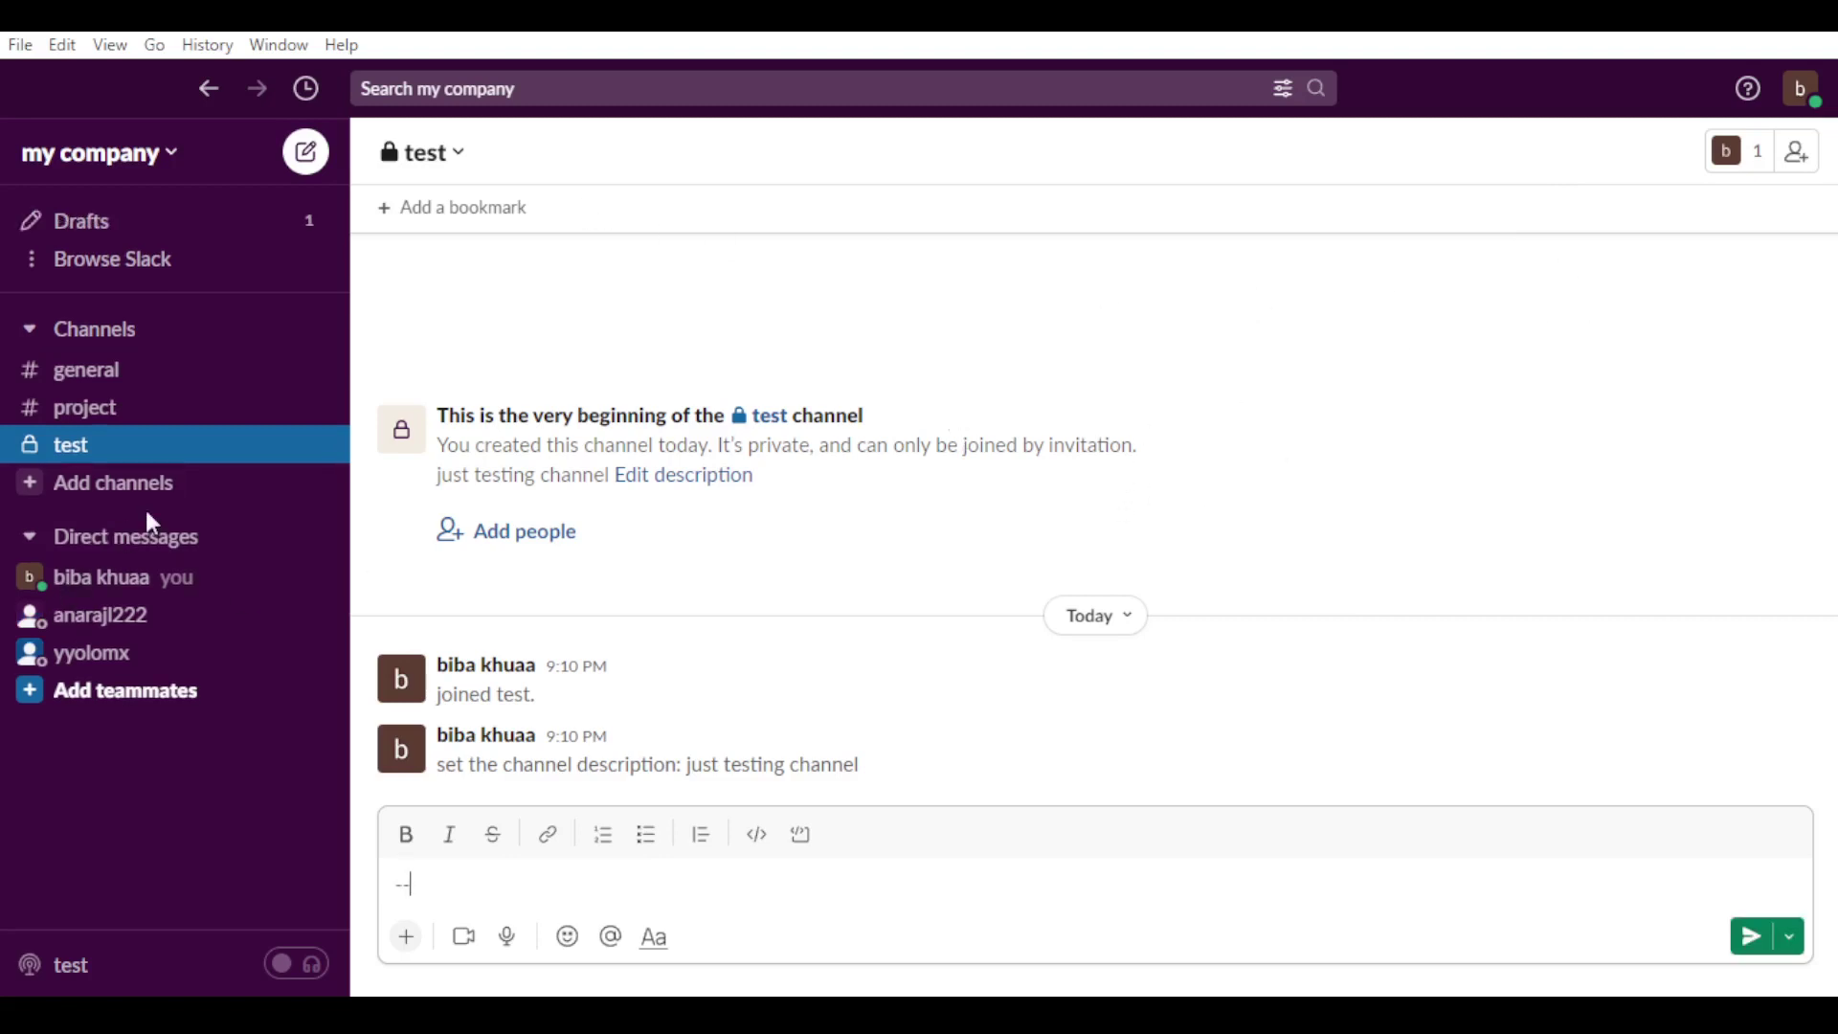
# - Open the #project channel's details and look through its About, Members, Integrations and Settings sections
pyautogui.click(183, 412)
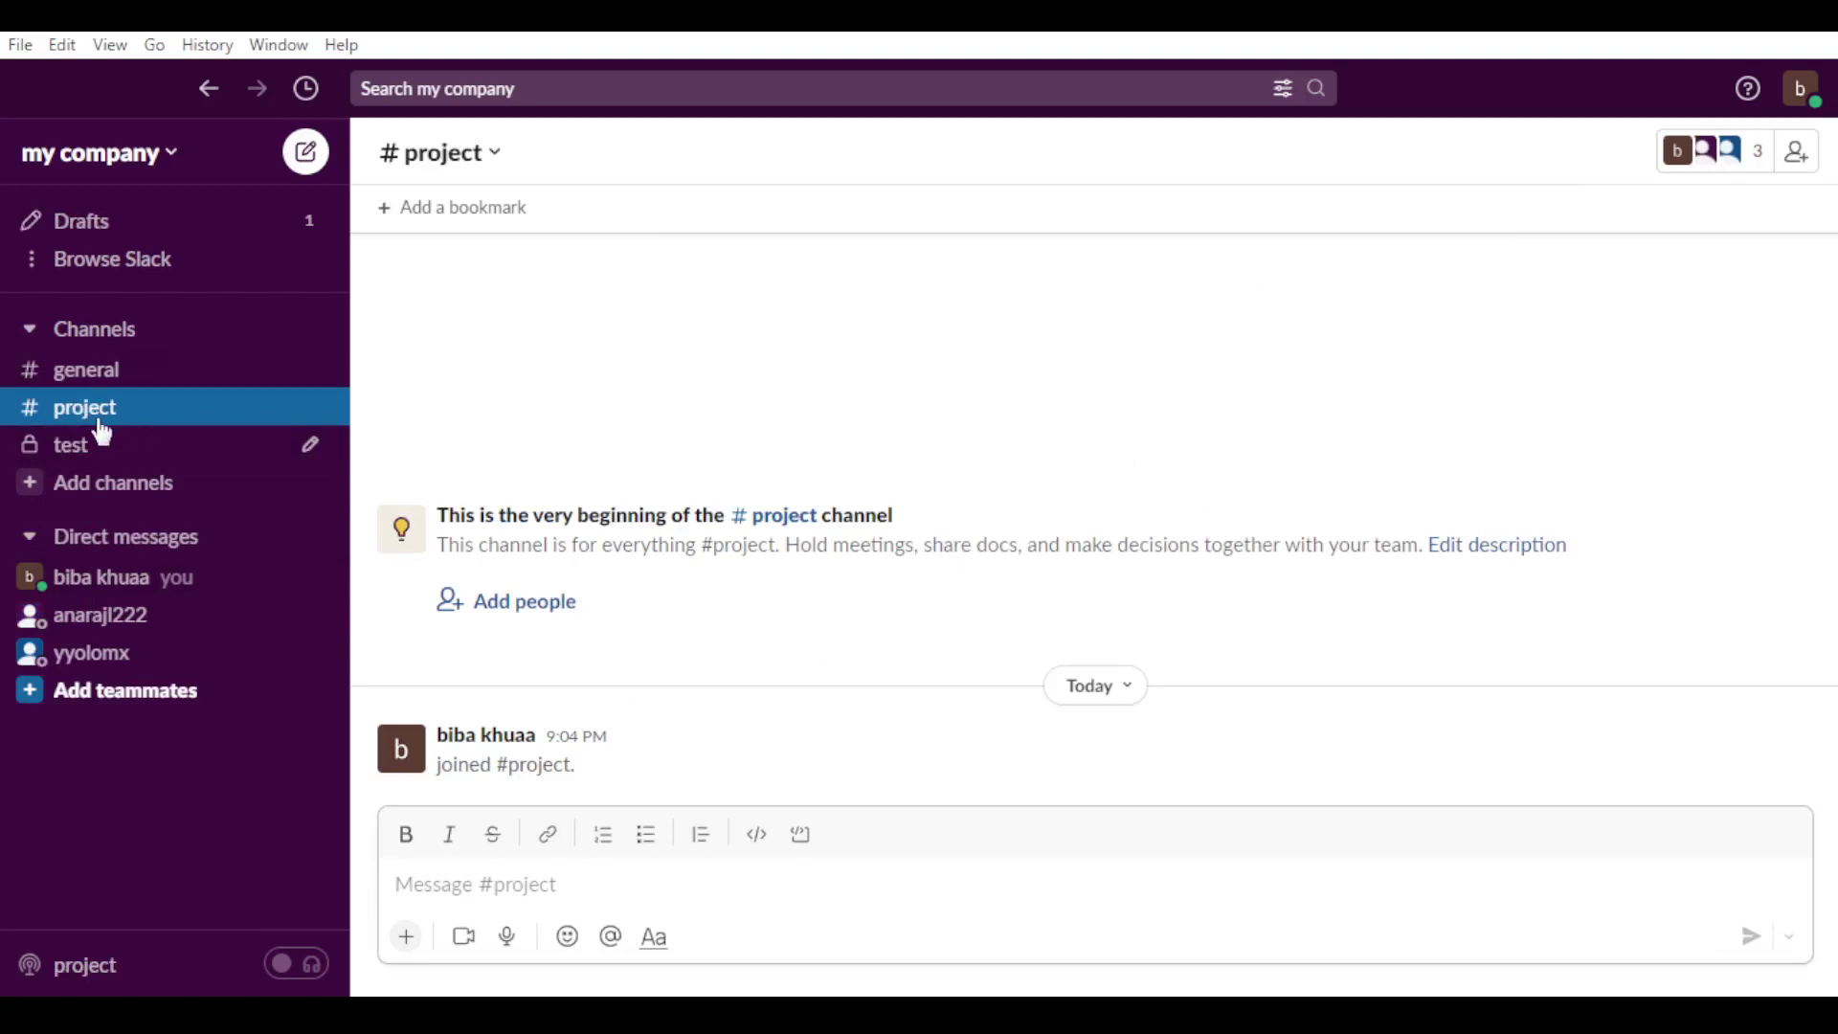
pyautogui.click(461, 152)
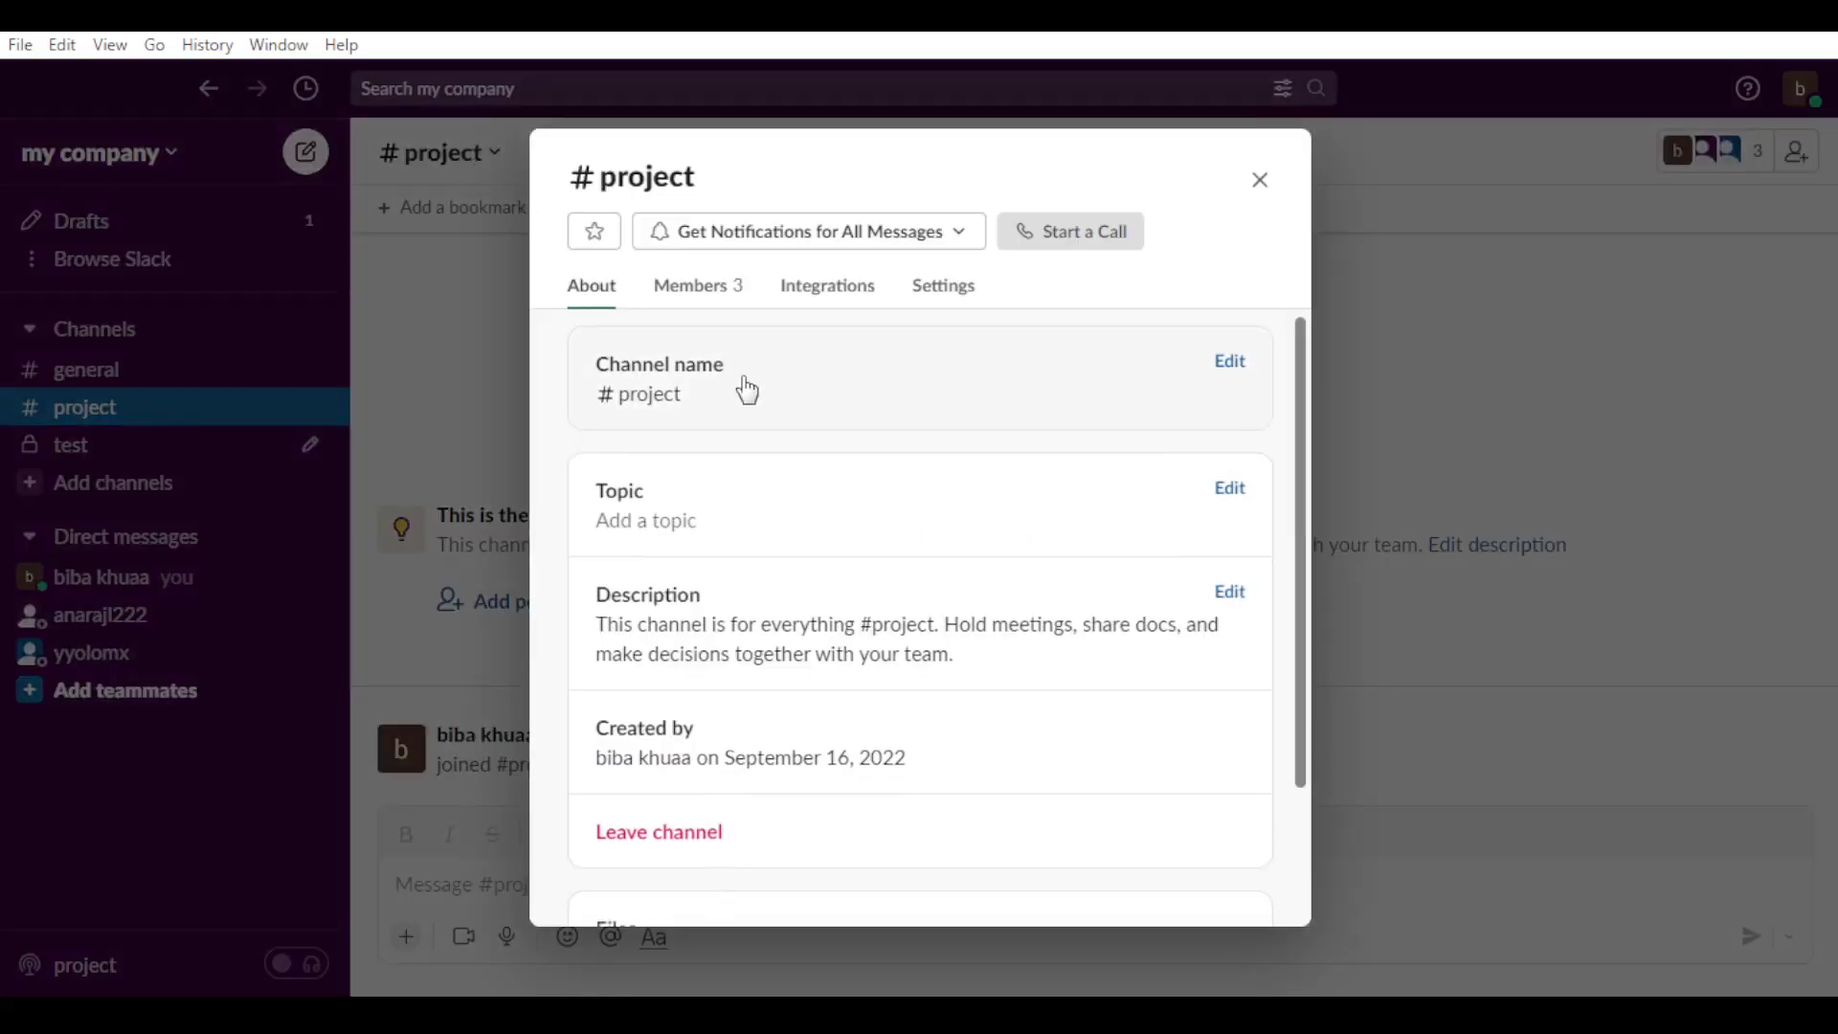
pyautogui.scroll(-3, 742, 390)
pyautogui.scroll(3, 745, 390)
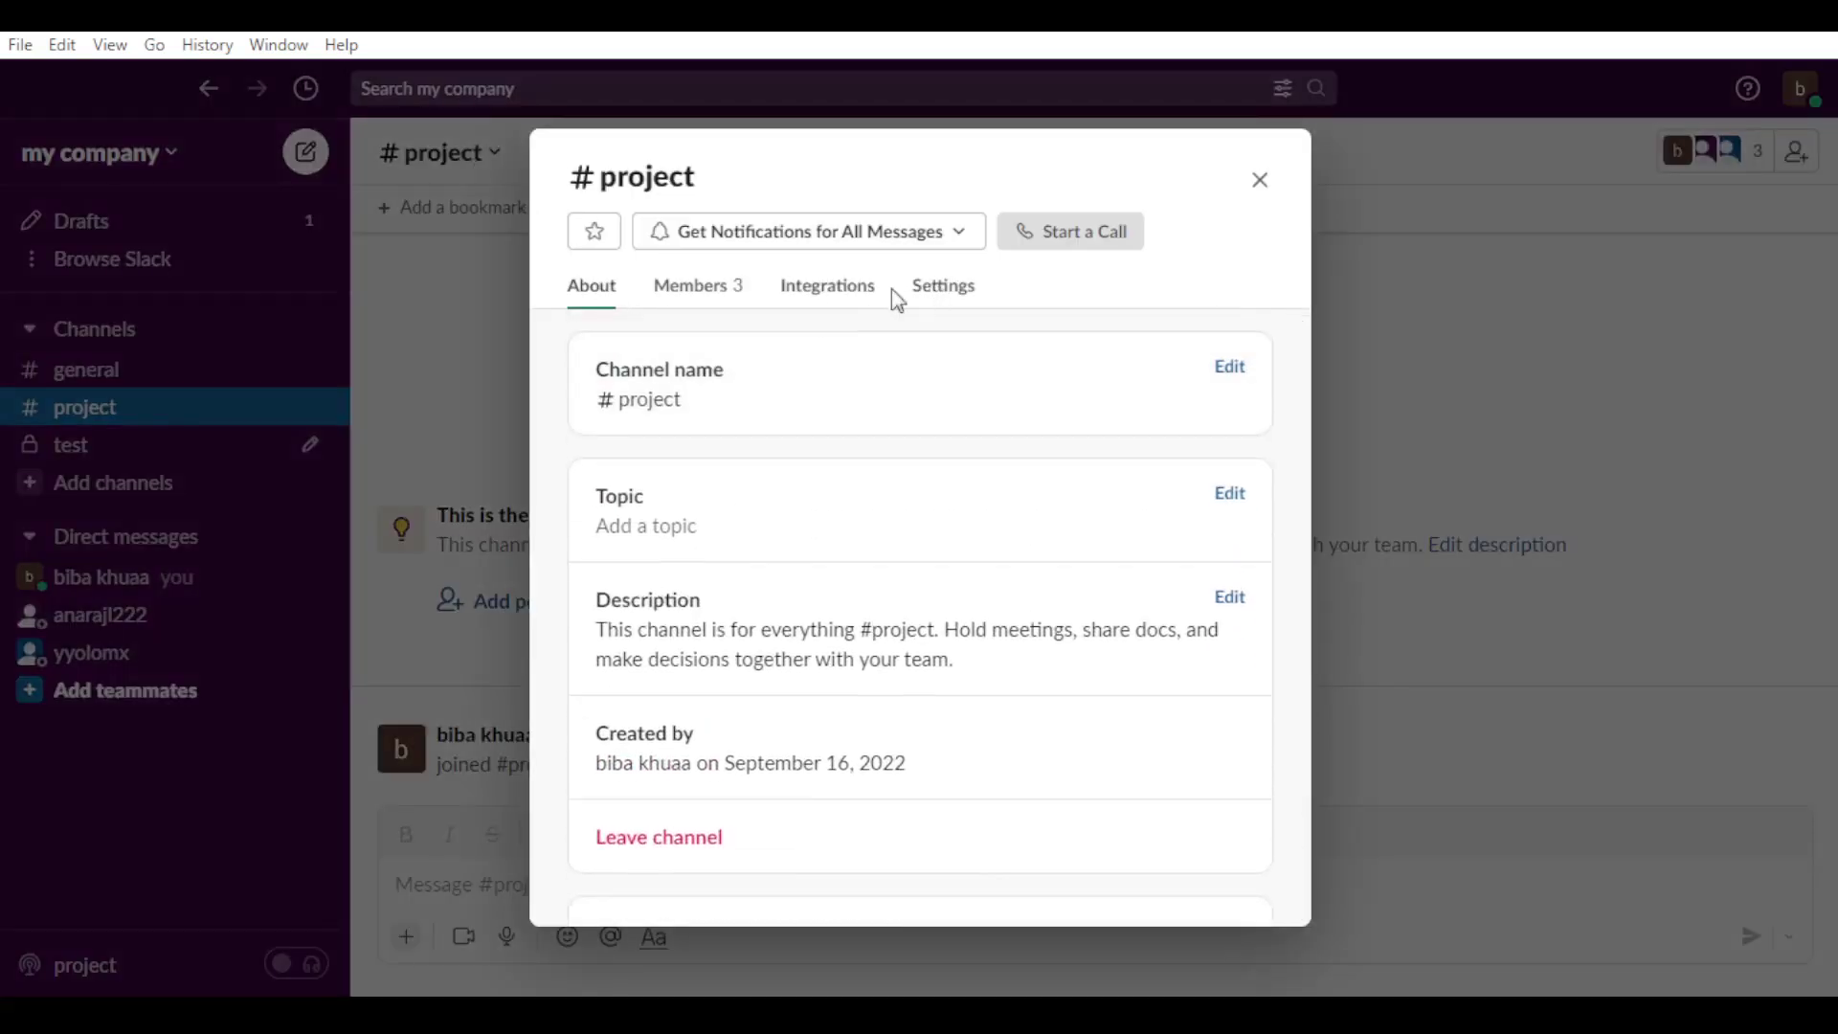
pyautogui.click(722, 303)
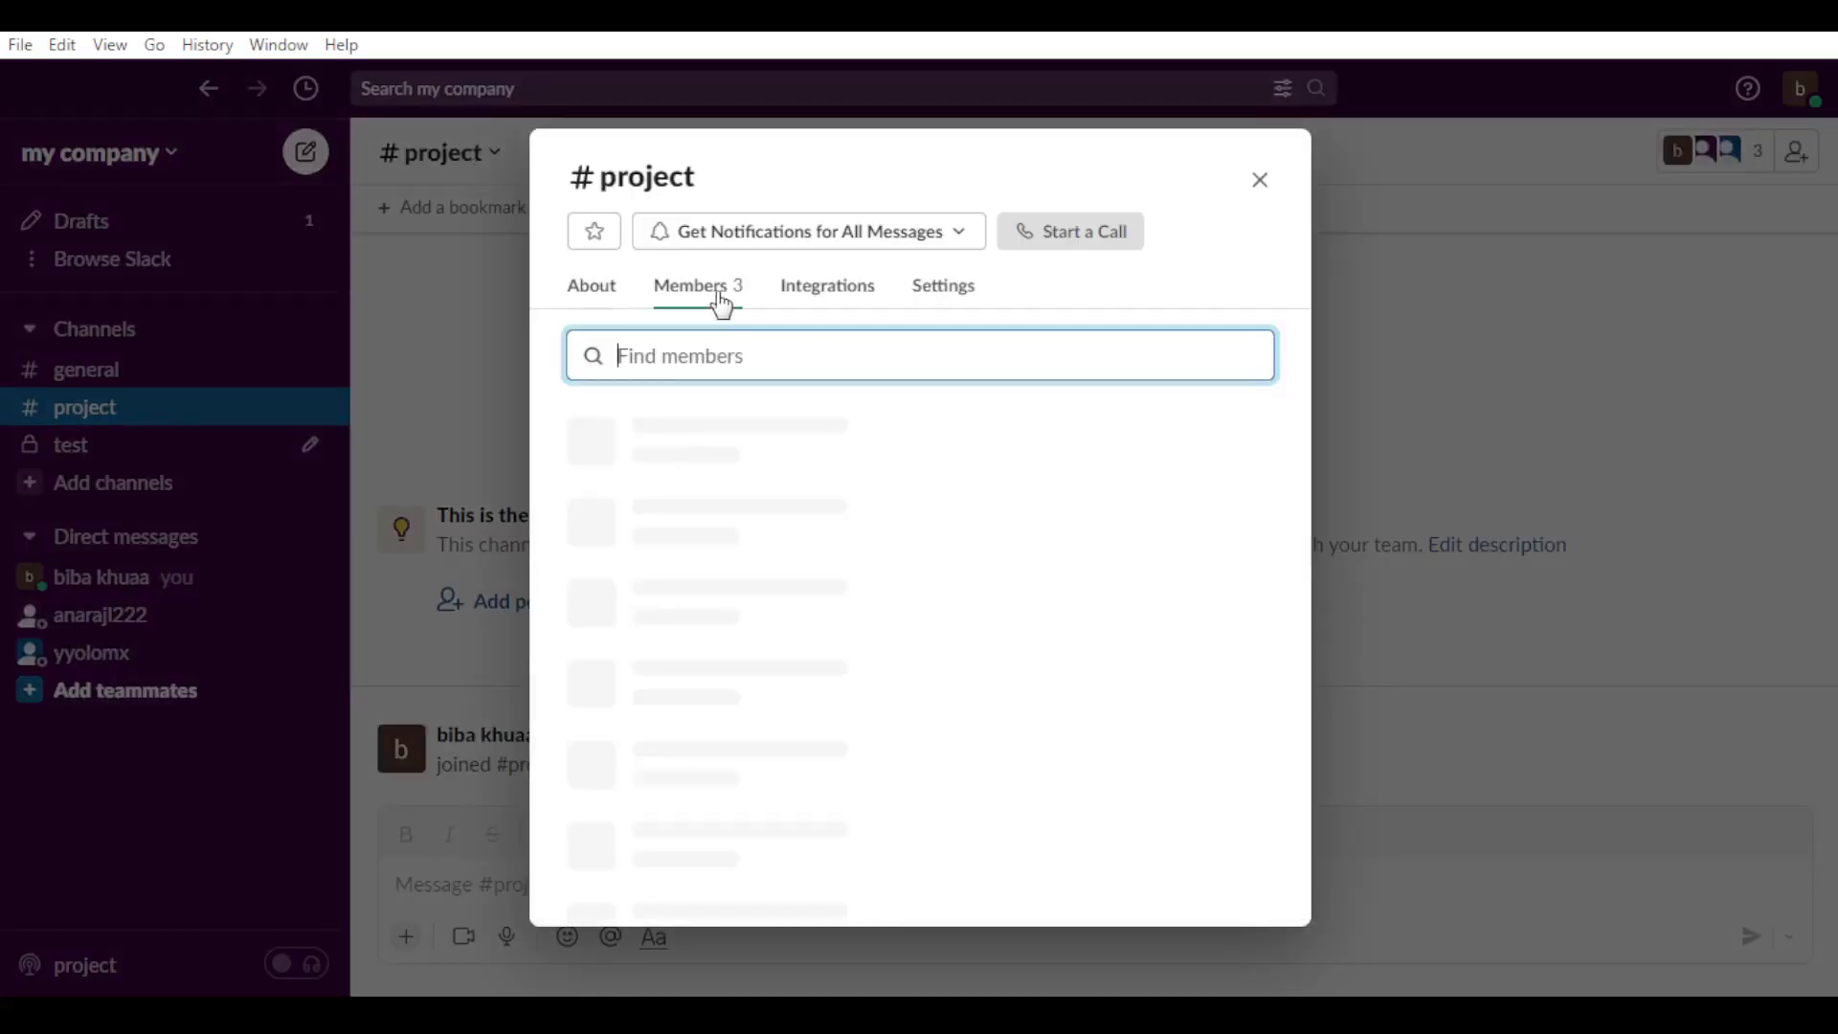
pyautogui.click(822, 295)
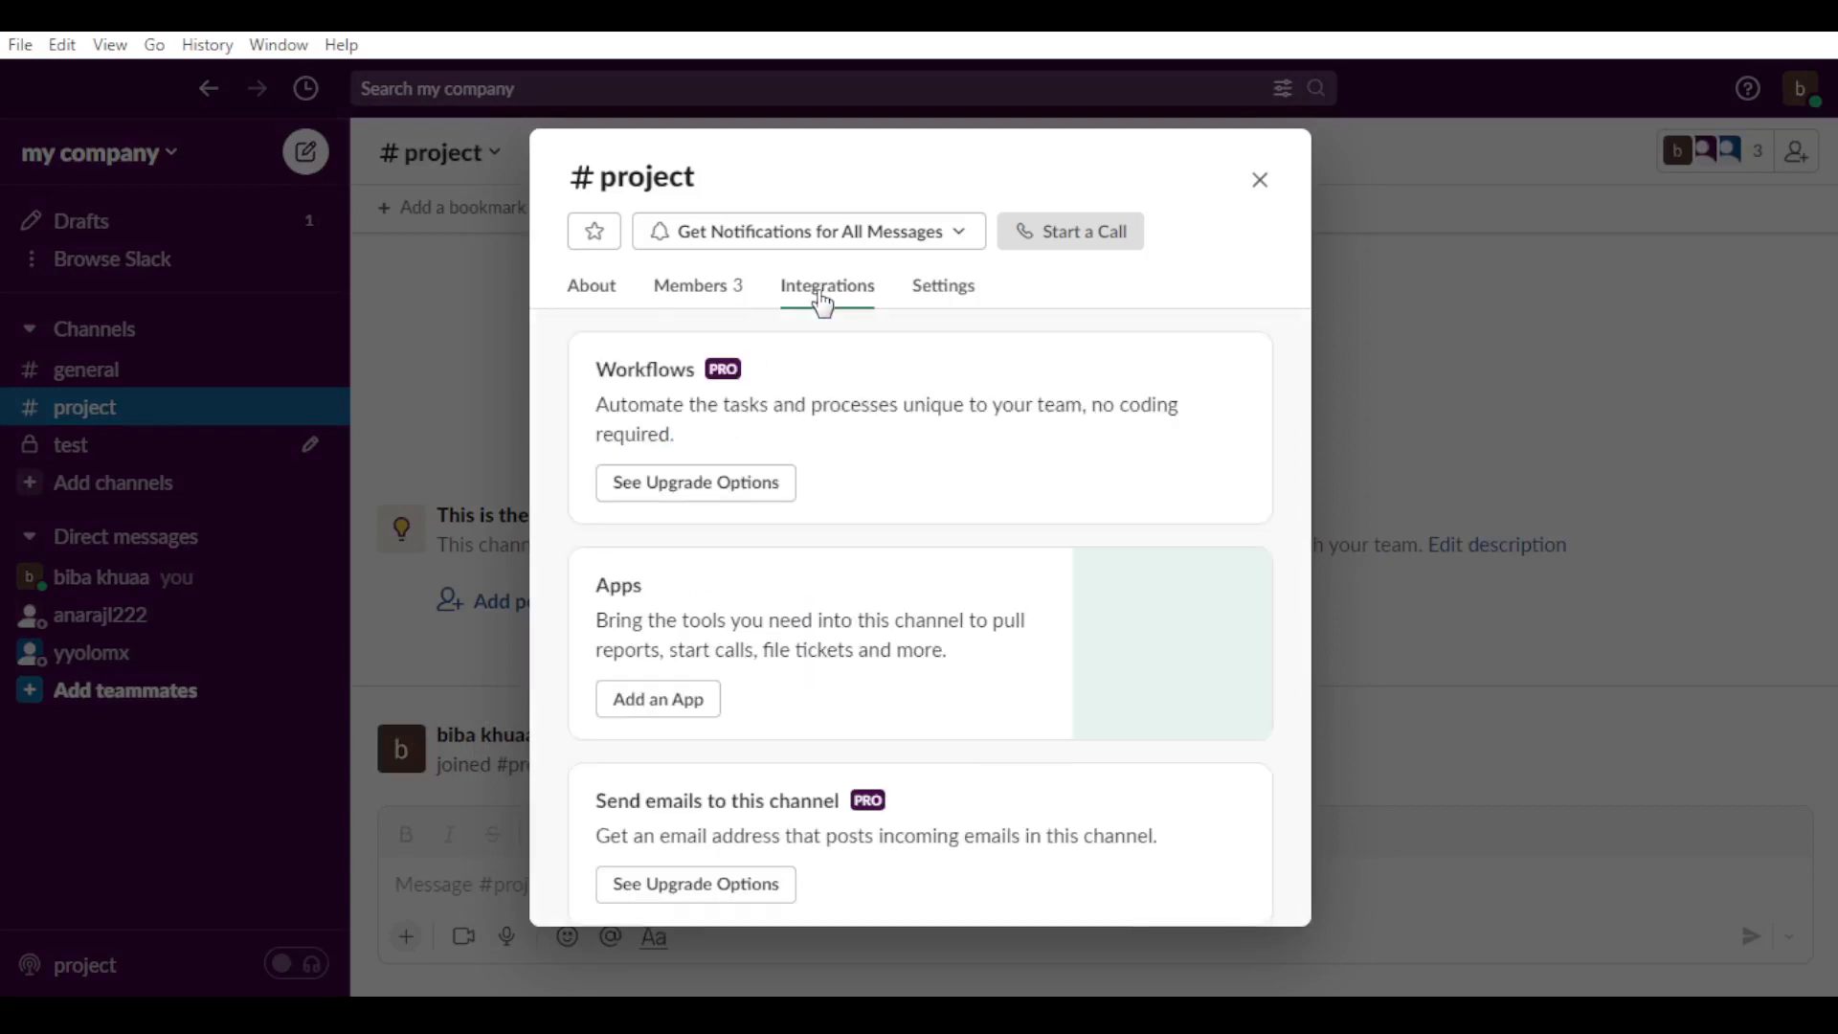
pyautogui.click(921, 298)
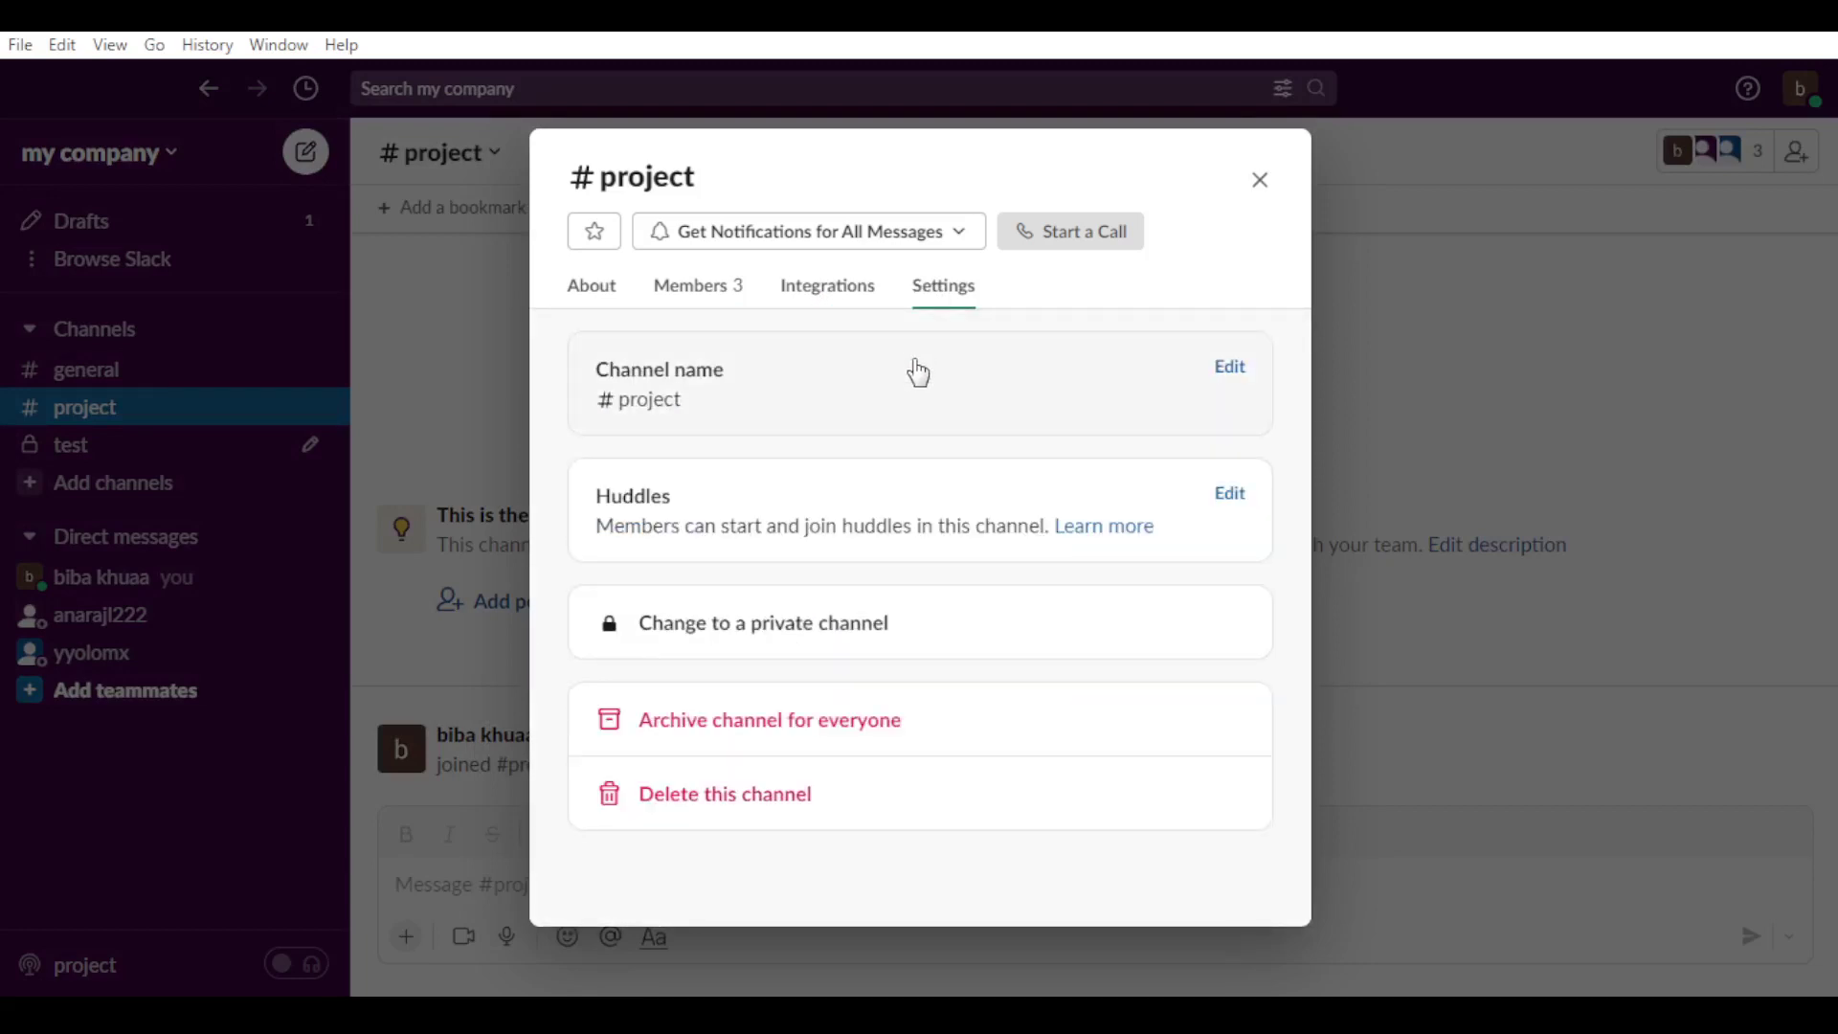
# - Review the conditions for changing #project to a private channel, cancel the change and close the channel details
pyautogui.click(772, 651)
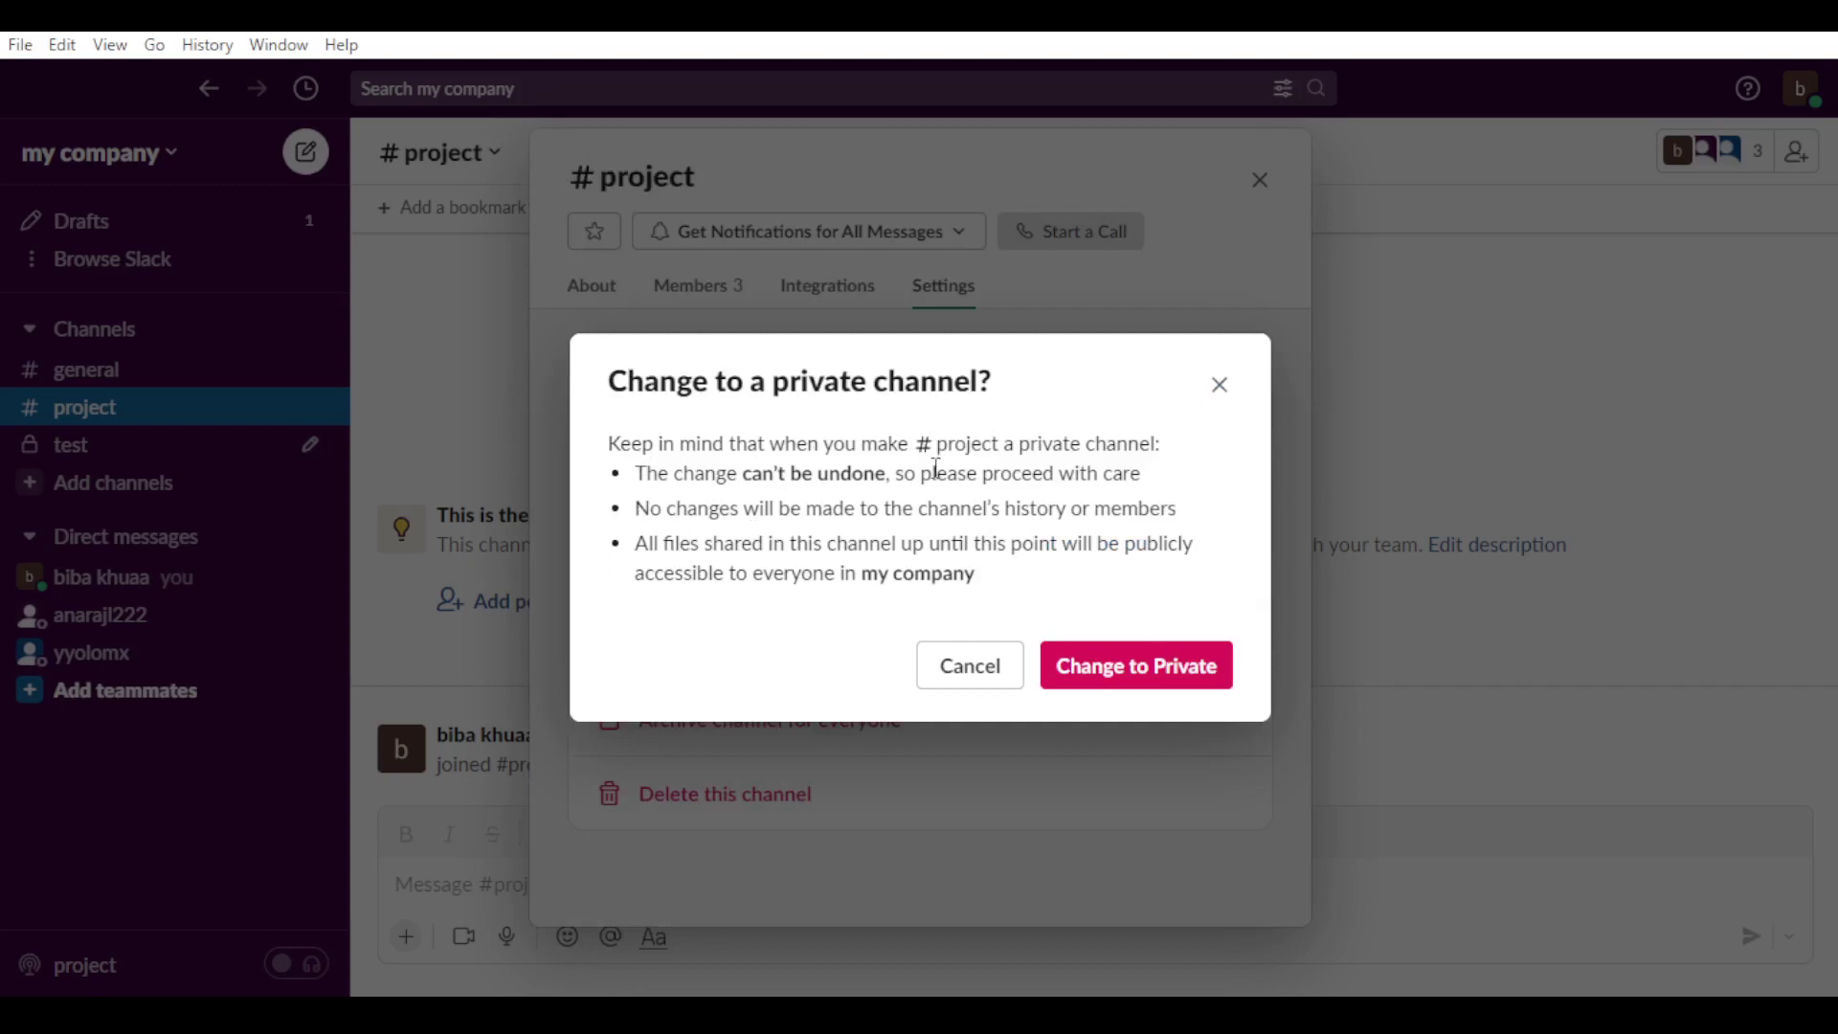
pyautogui.moveTo(935, 445); pyautogui.dragTo(1014, 448)
pyautogui.moveTo(738, 474); pyautogui.dragTo(1162, 481)
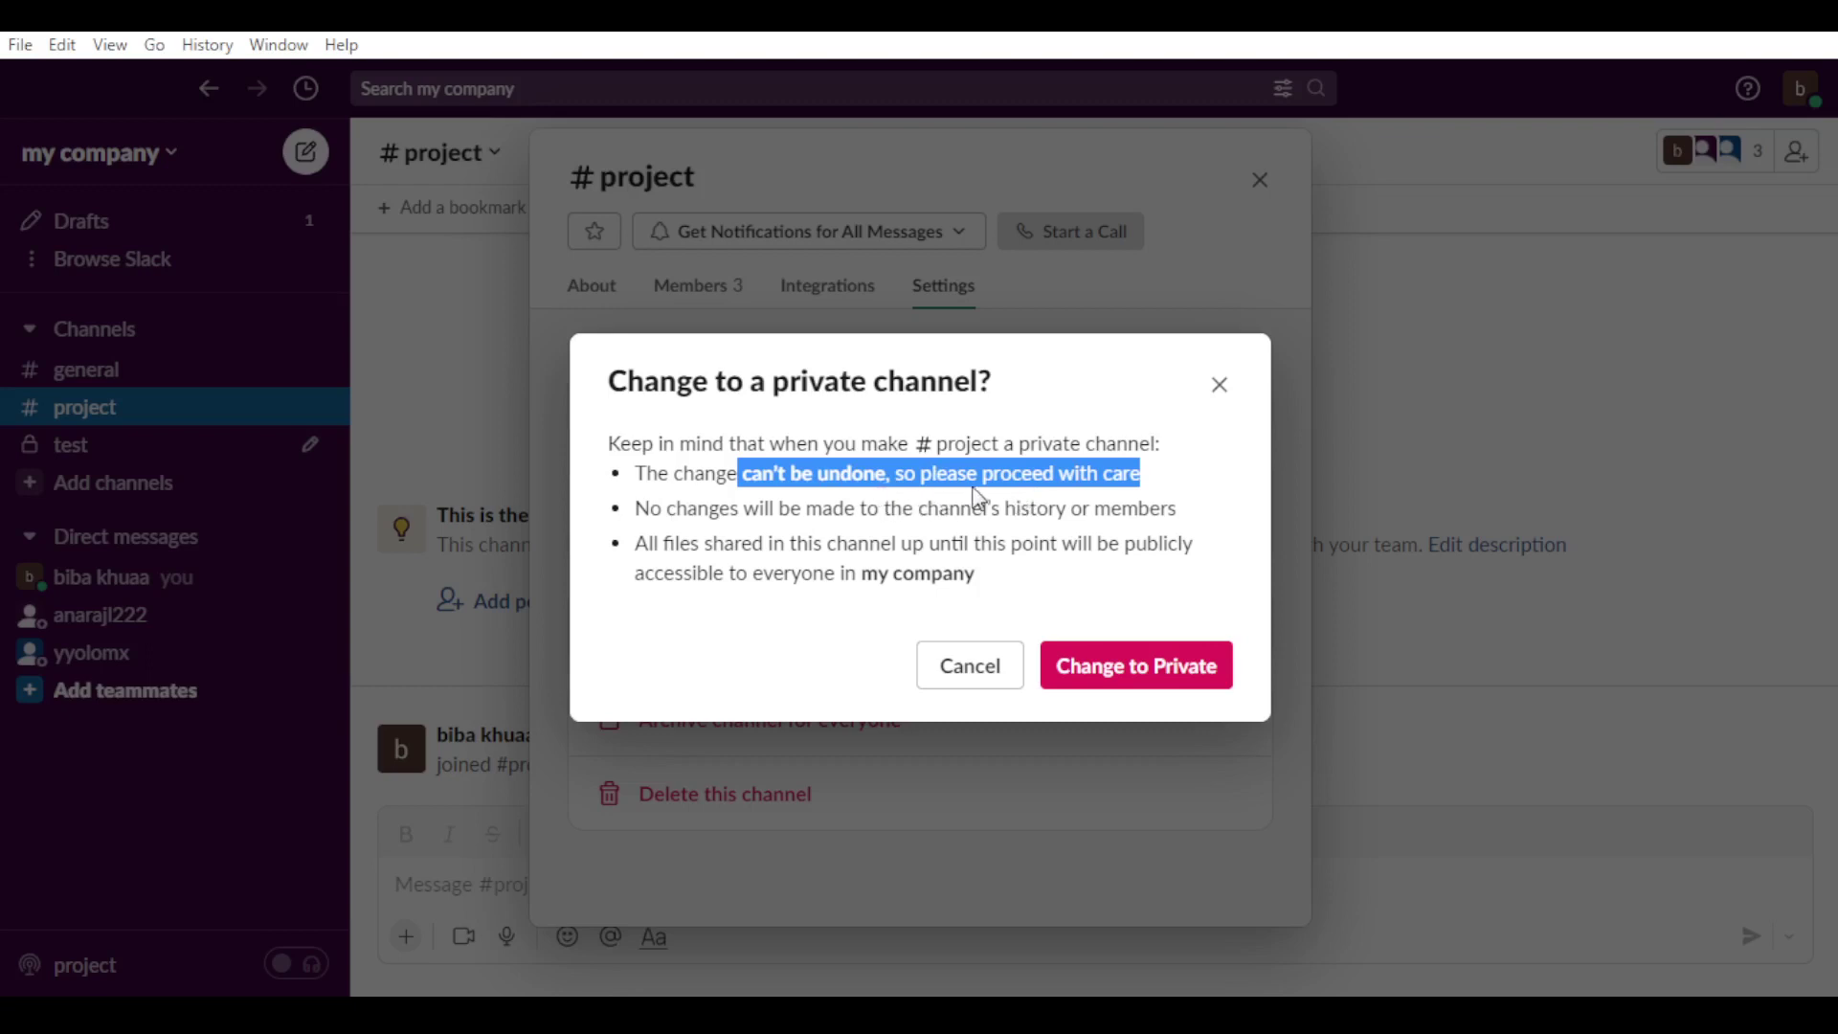
pyautogui.moveTo(649, 507); pyautogui.dragTo(1210, 521)
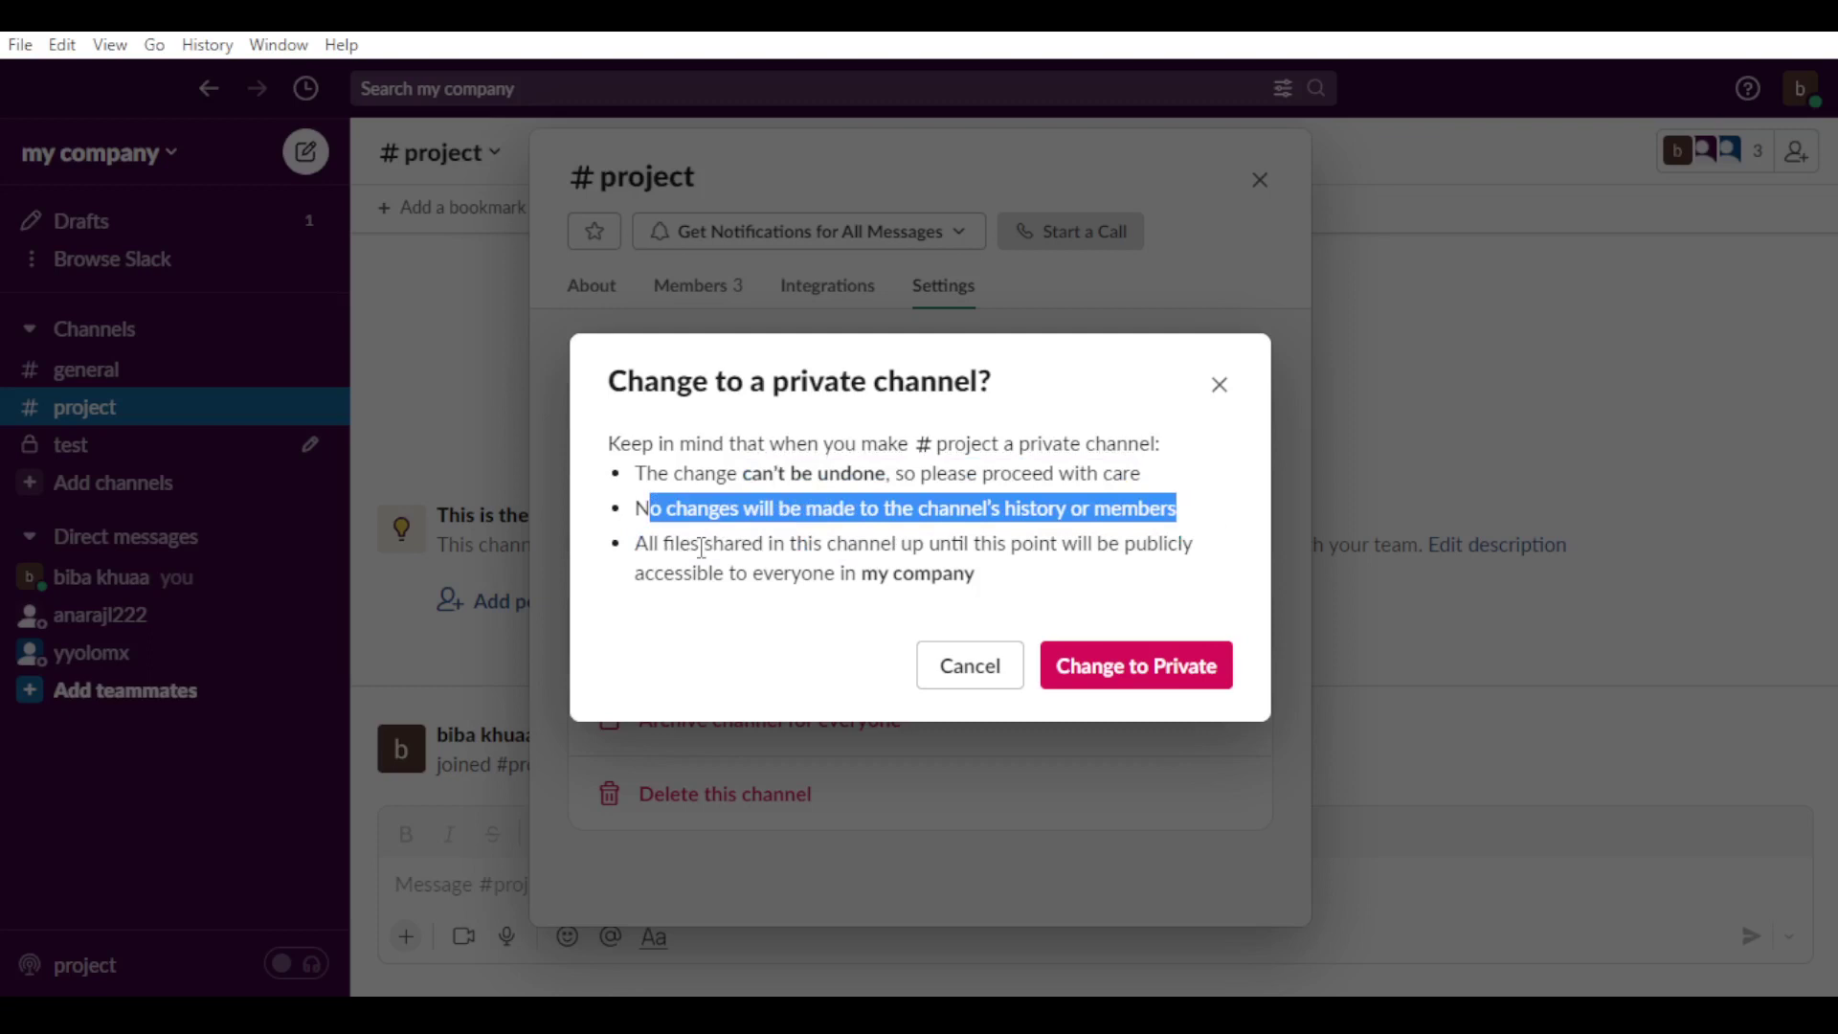
pyautogui.click(639, 514)
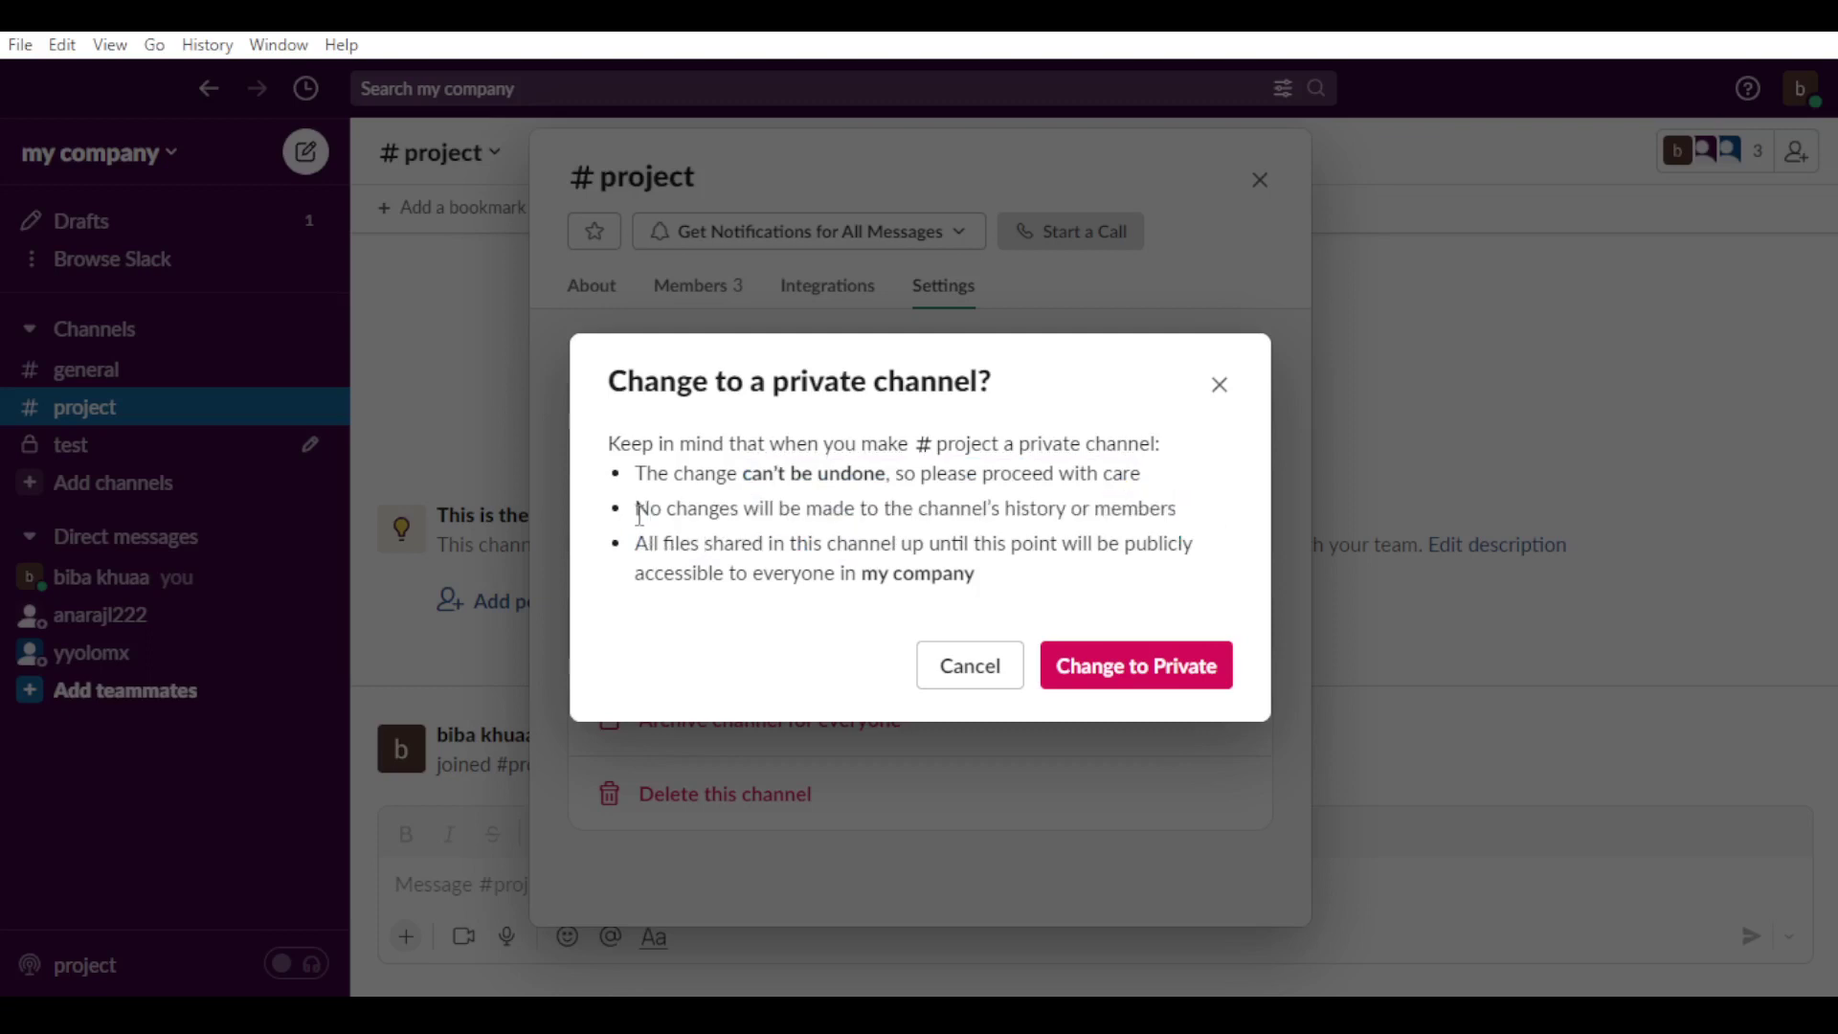
pyautogui.moveTo(635, 543); pyautogui.dragTo(994, 594)
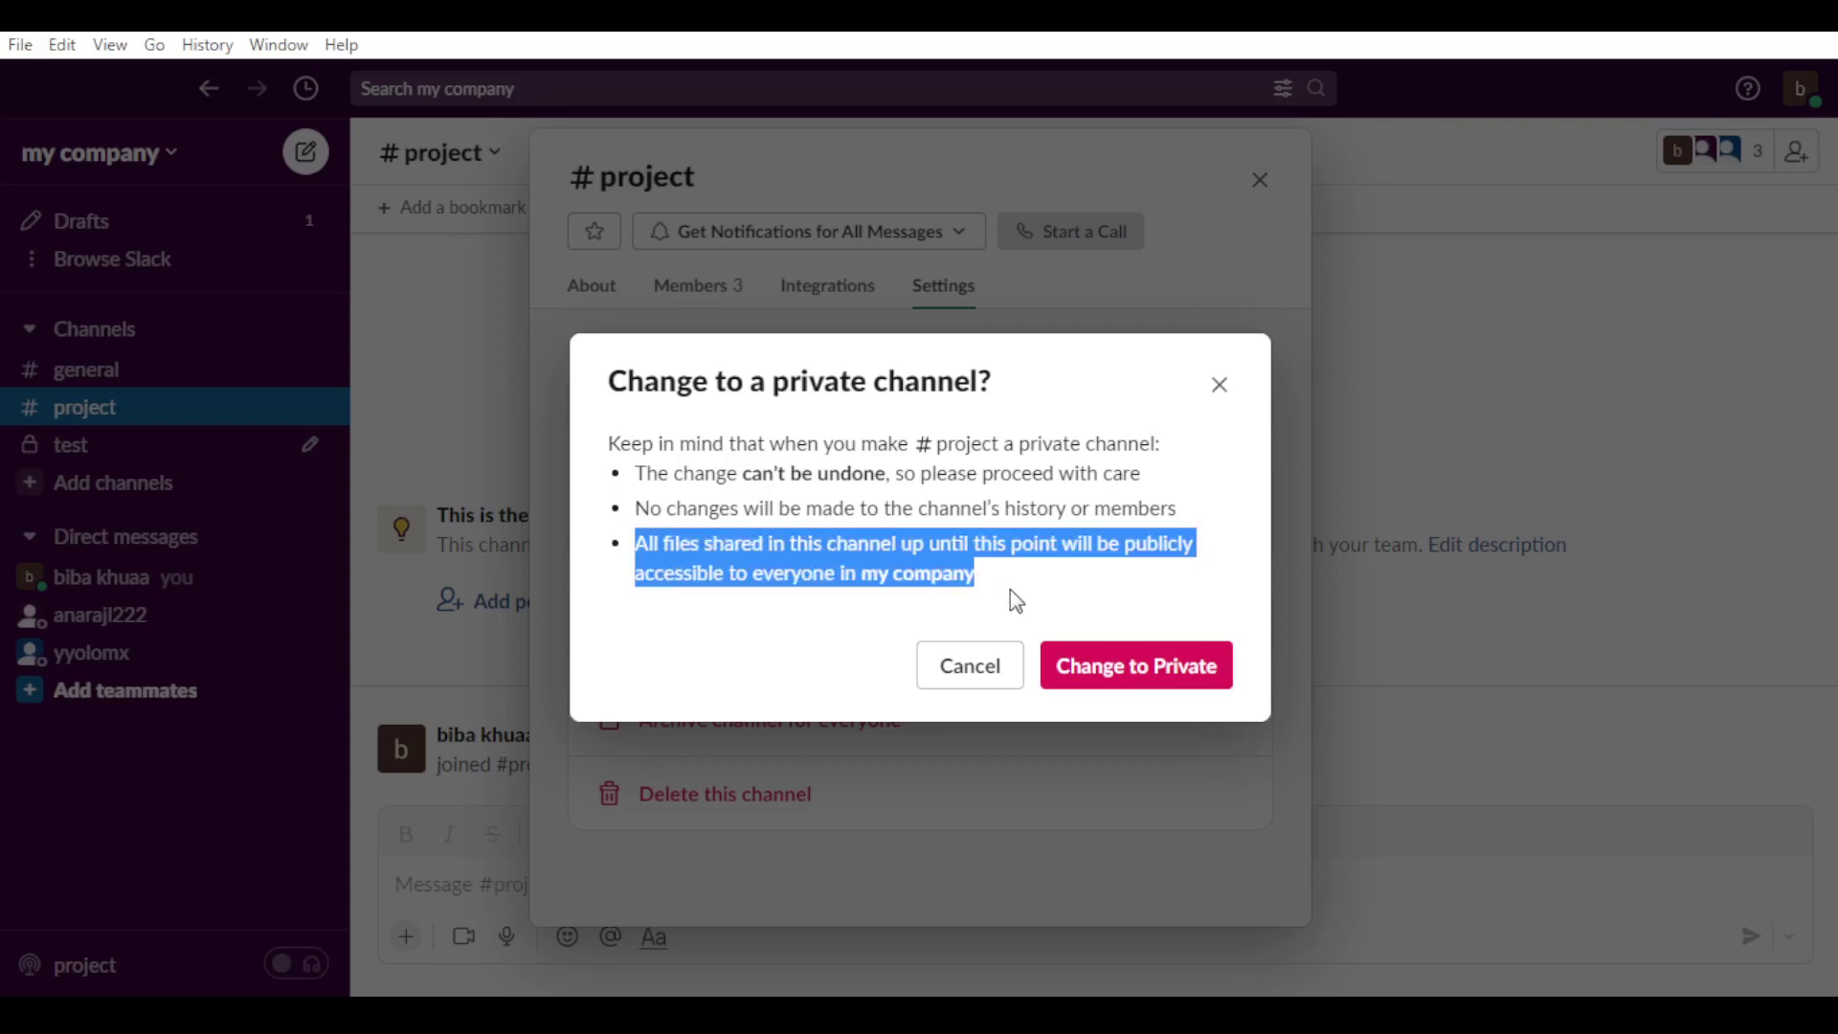
pyautogui.click(904, 589)
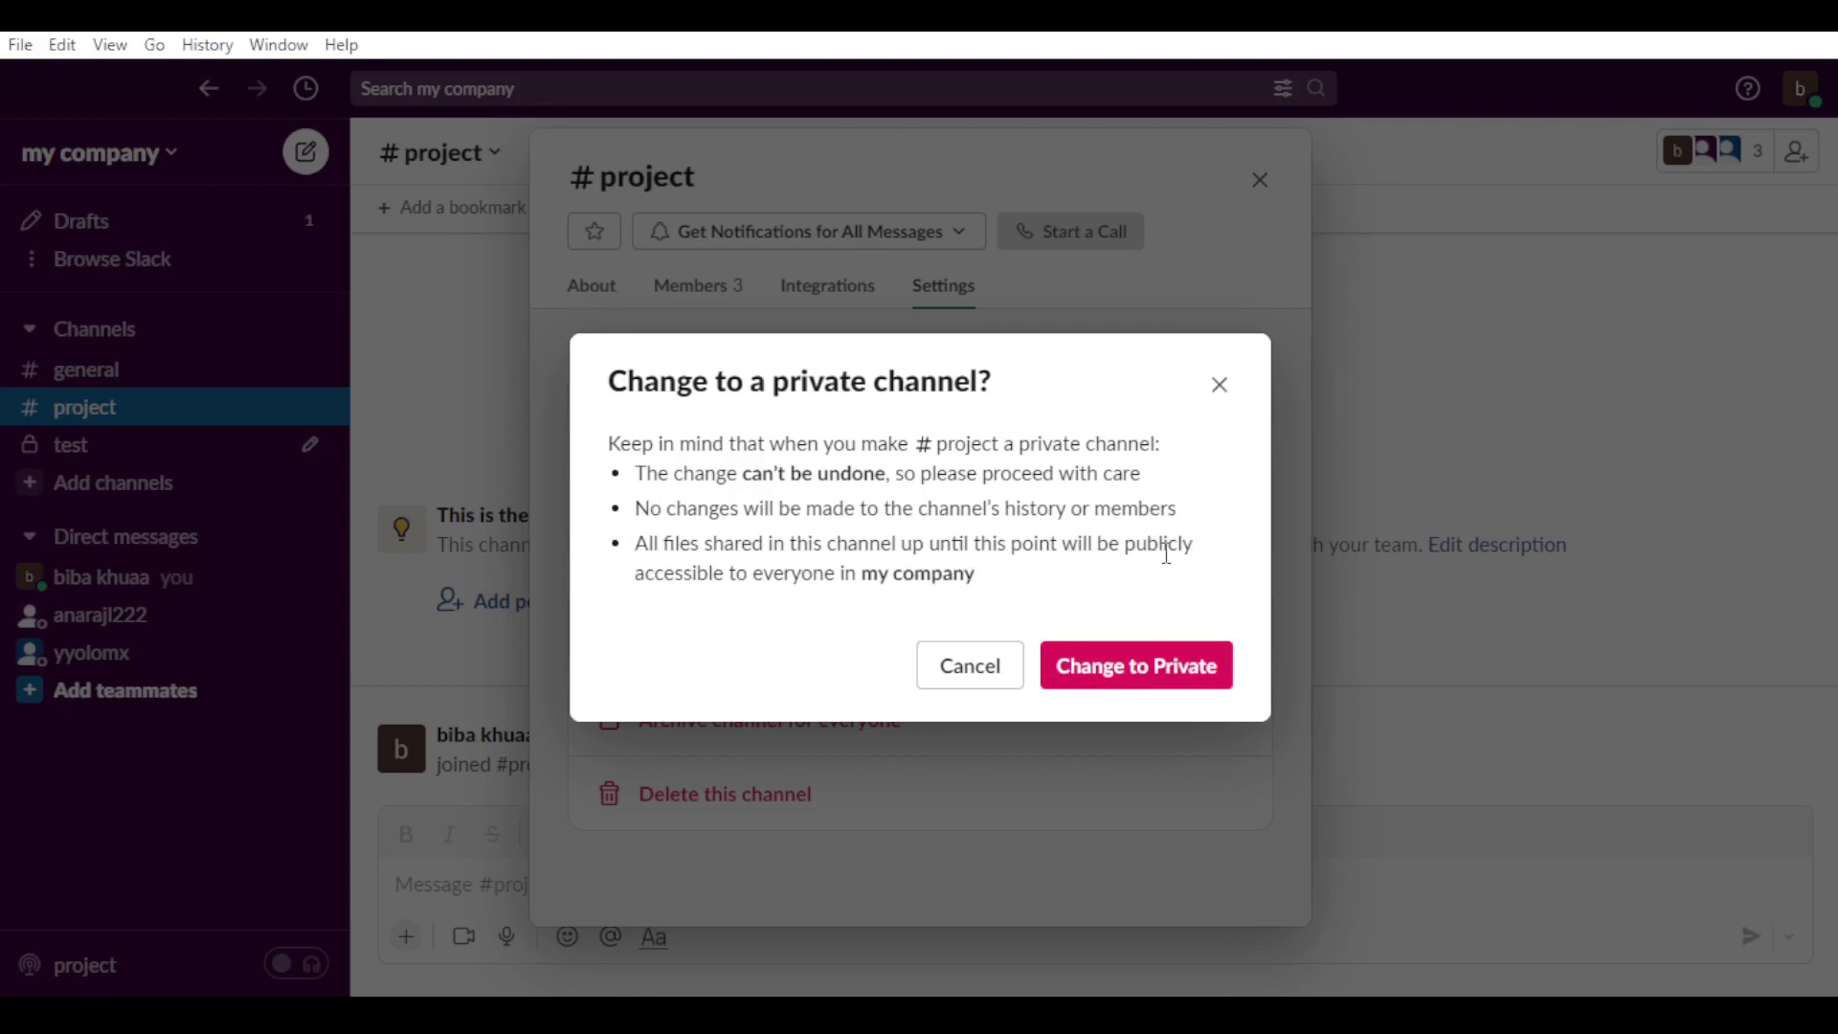
pyautogui.click(967, 668)
pyautogui.click(1262, 187)
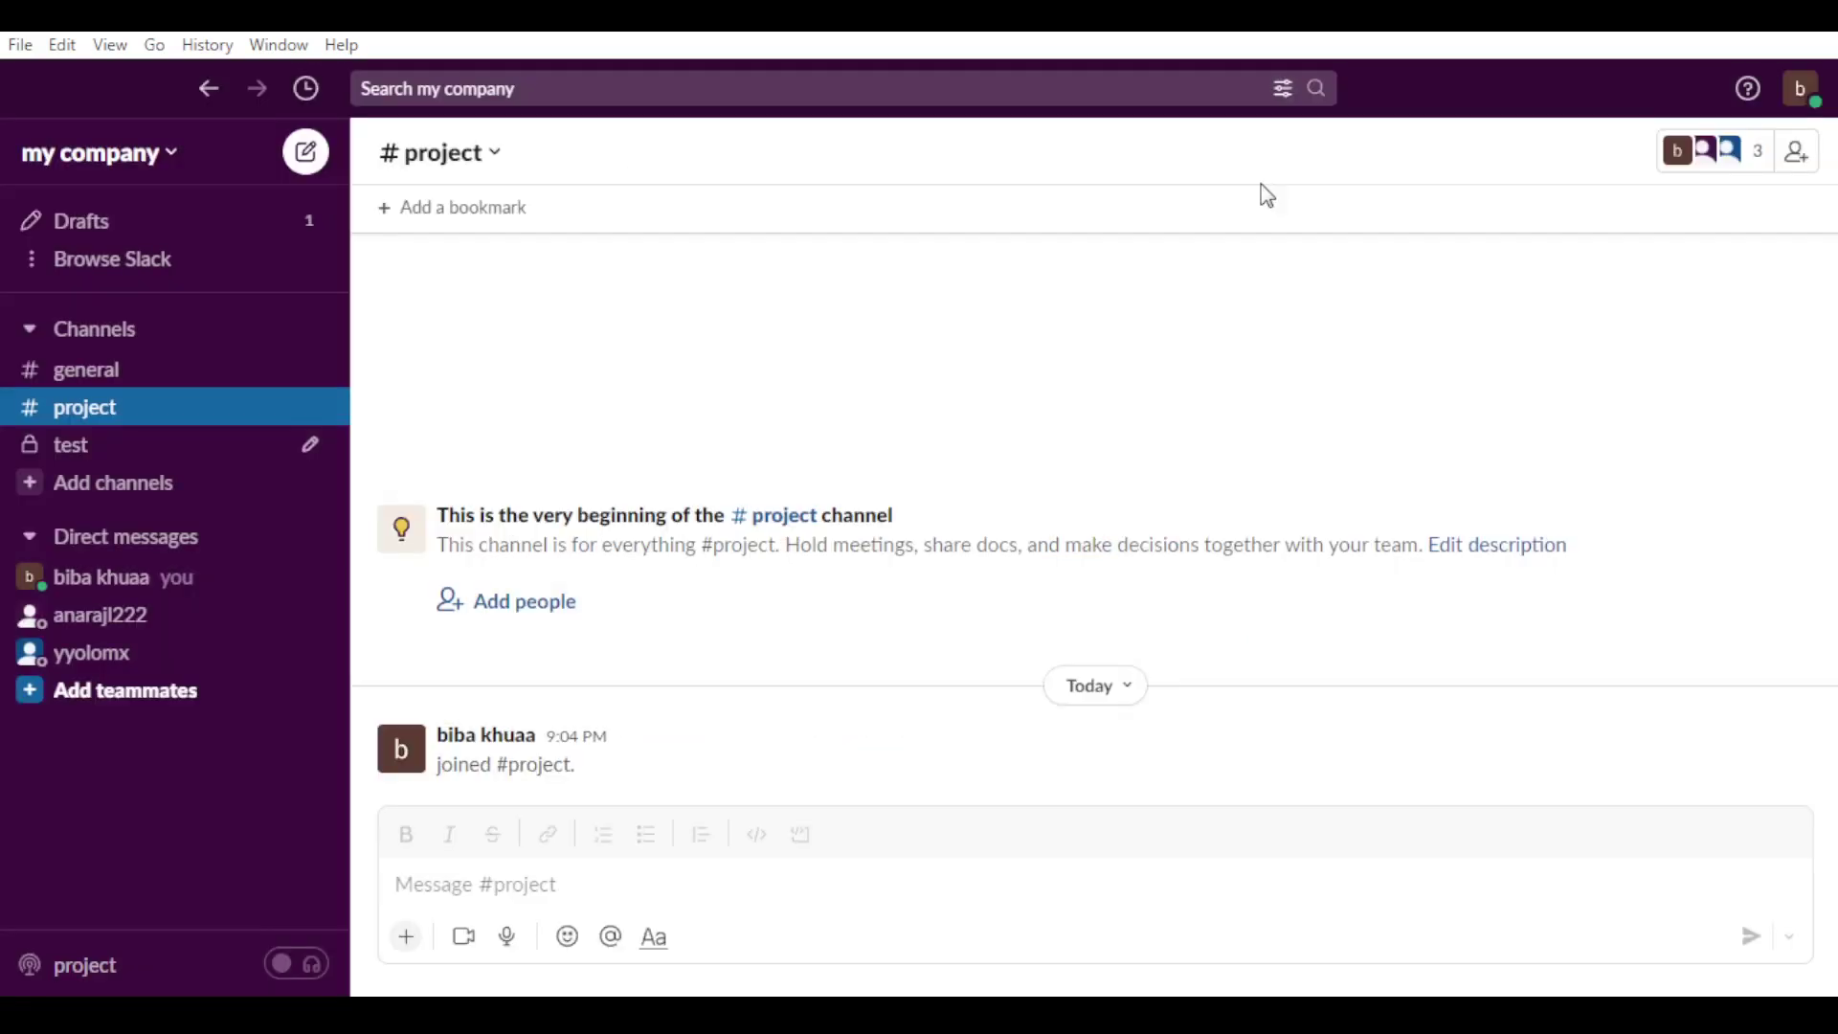